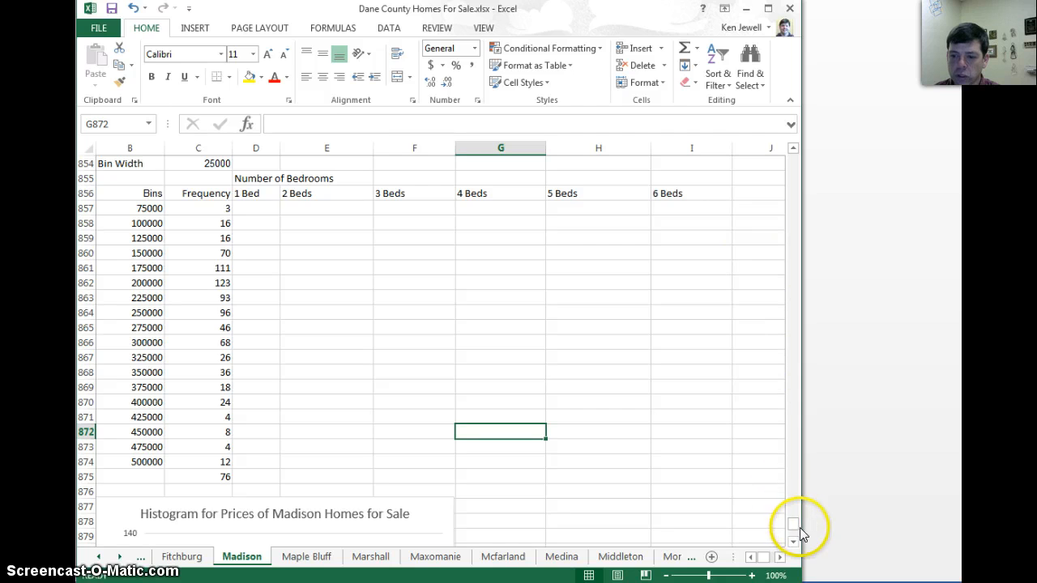
Sort the Madison home listings, A1:V851 including headers, by Beds from smallest to largest
left_click_drag(794, 527, 797, 539)
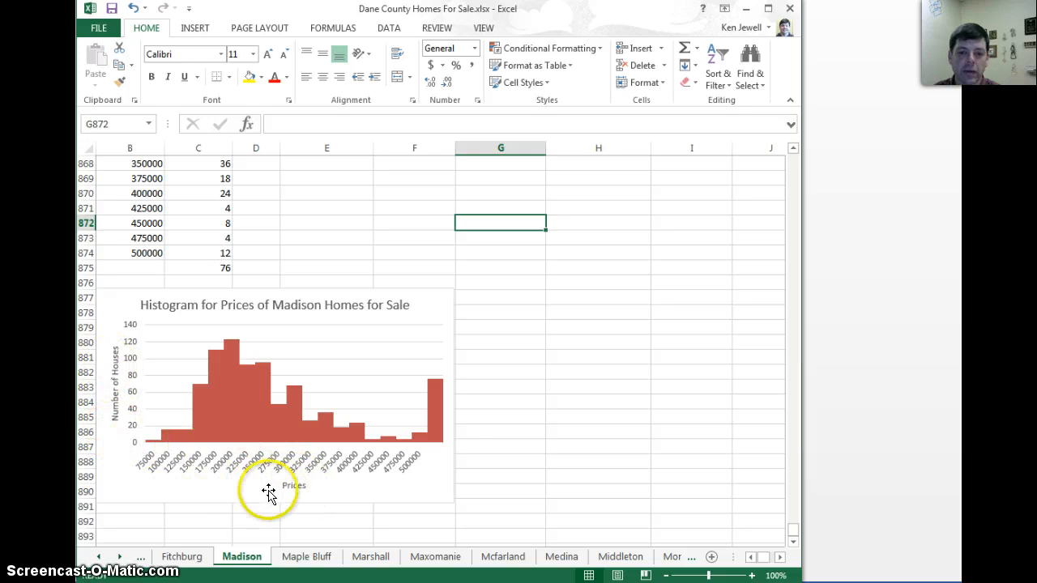
left_click_drag(790, 530, 793, 528)
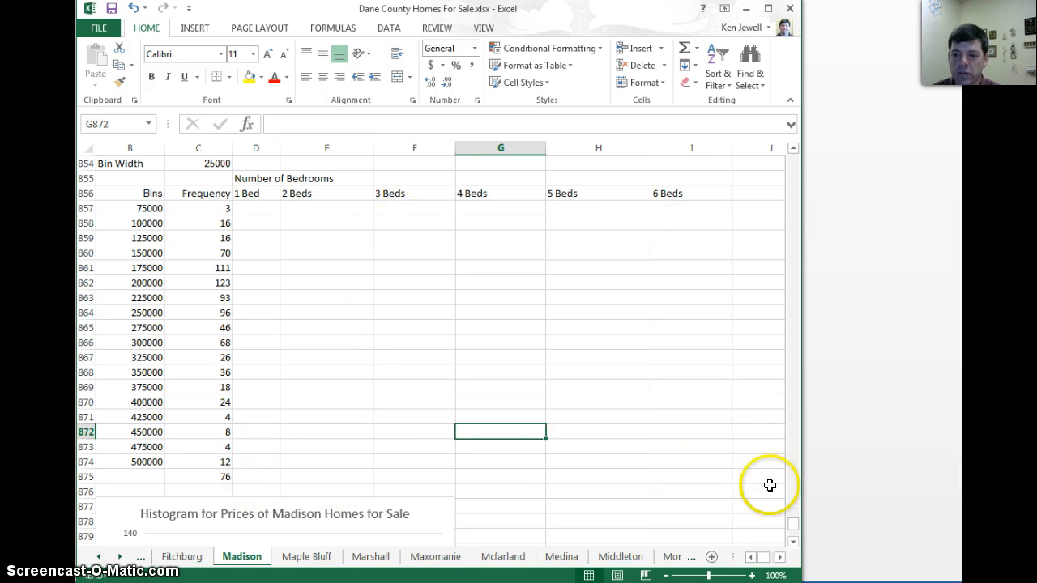
left_click_drag(793, 530, 791, 155)
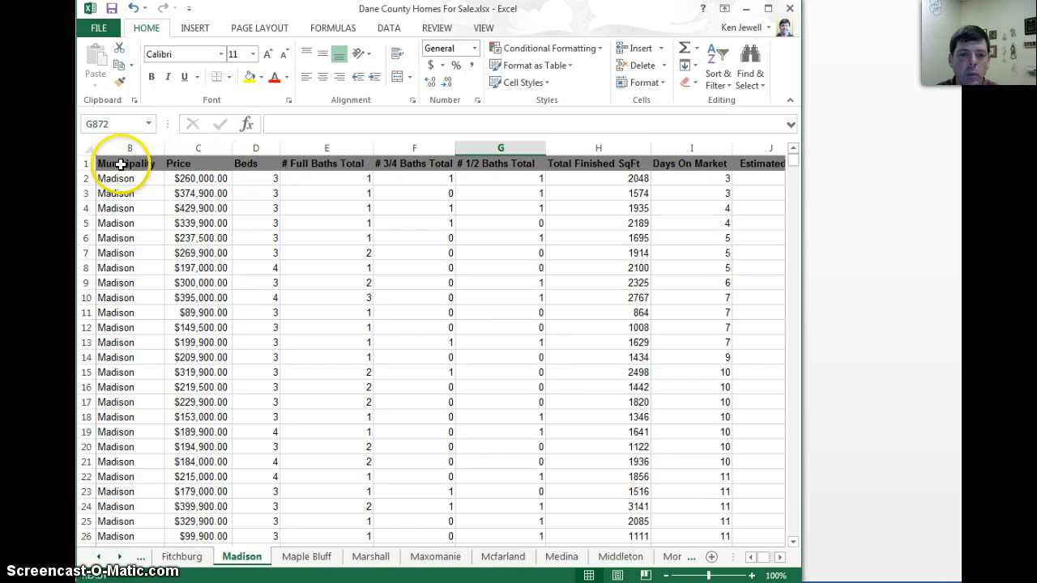
left_click(751, 557)
left_click(118, 164)
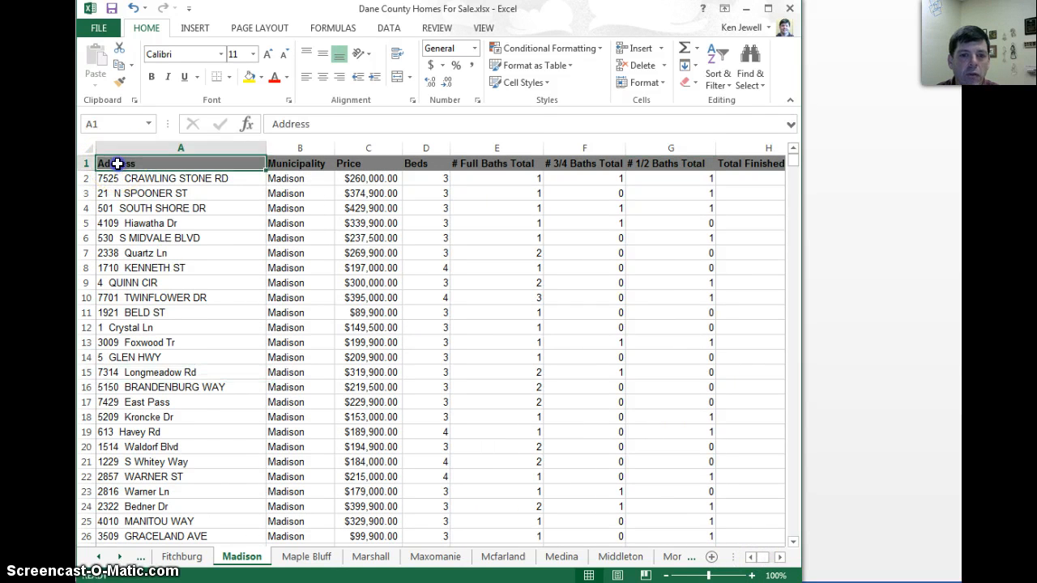
left_click_drag(118, 167, 669, 493)
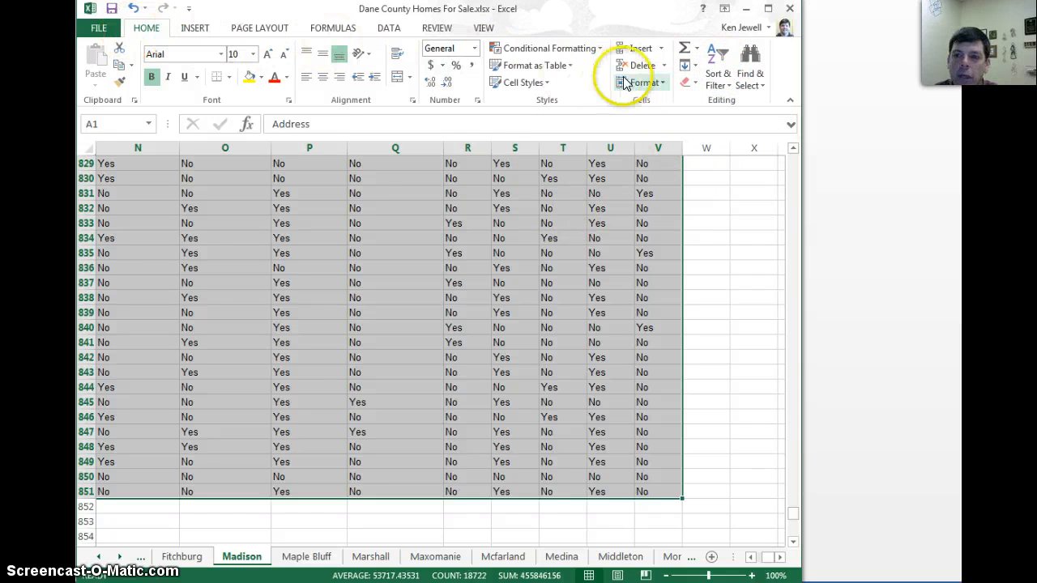
left_click(729, 90)
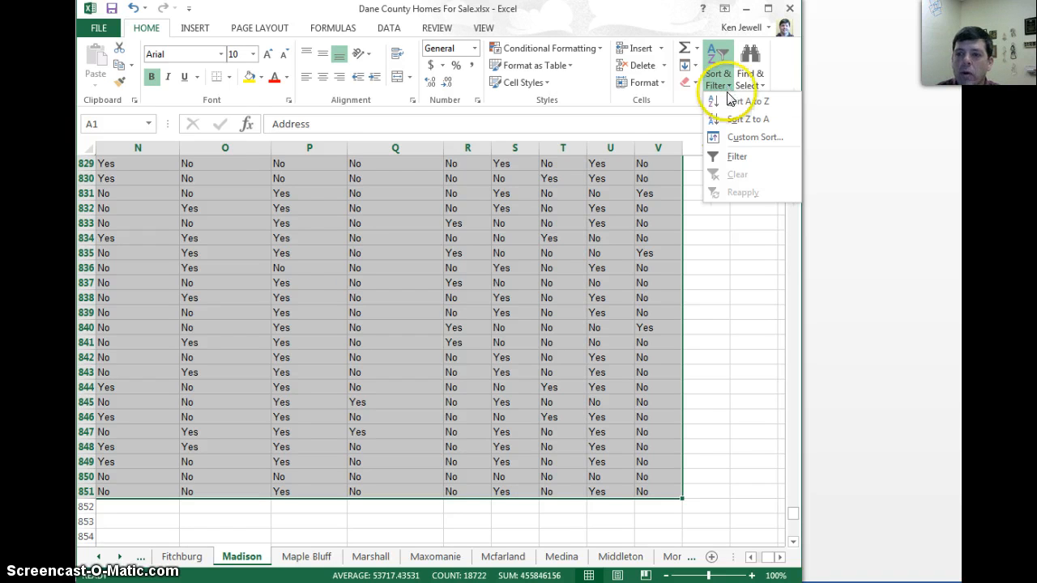
left_click(732, 137)
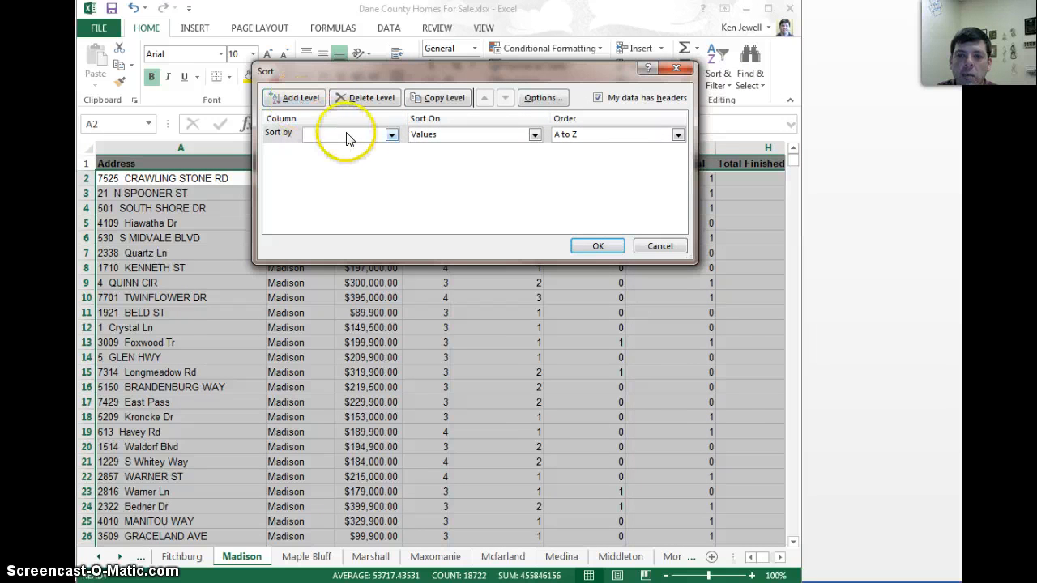
left_click(391, 140)
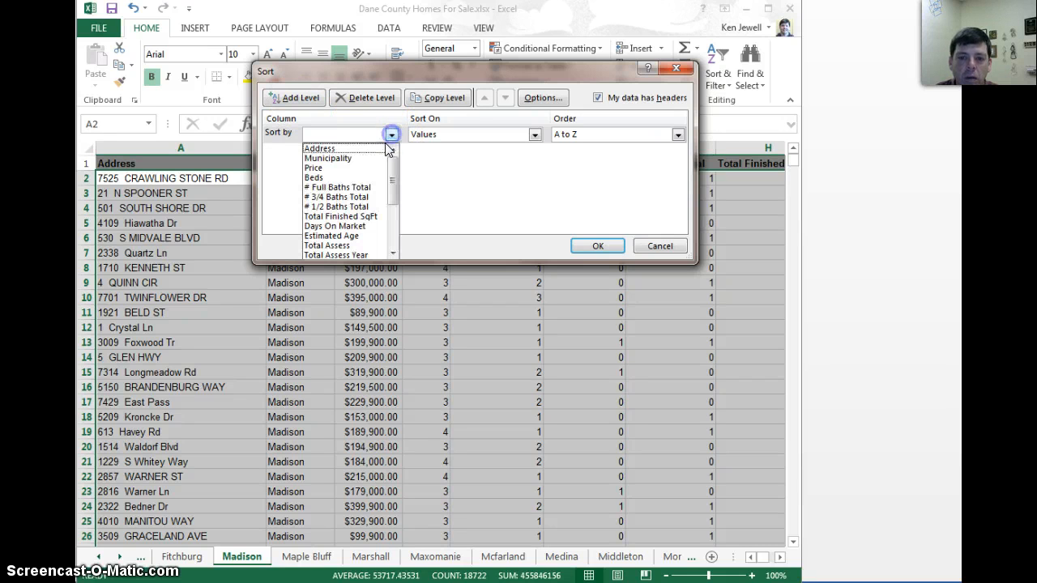
left_click(314, 178)
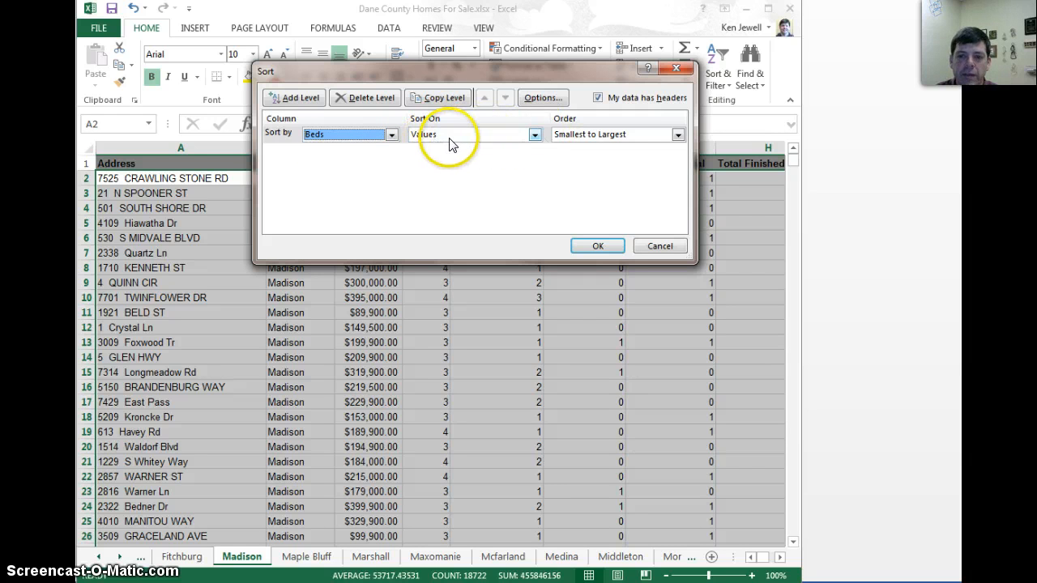
left_click(323, 102)
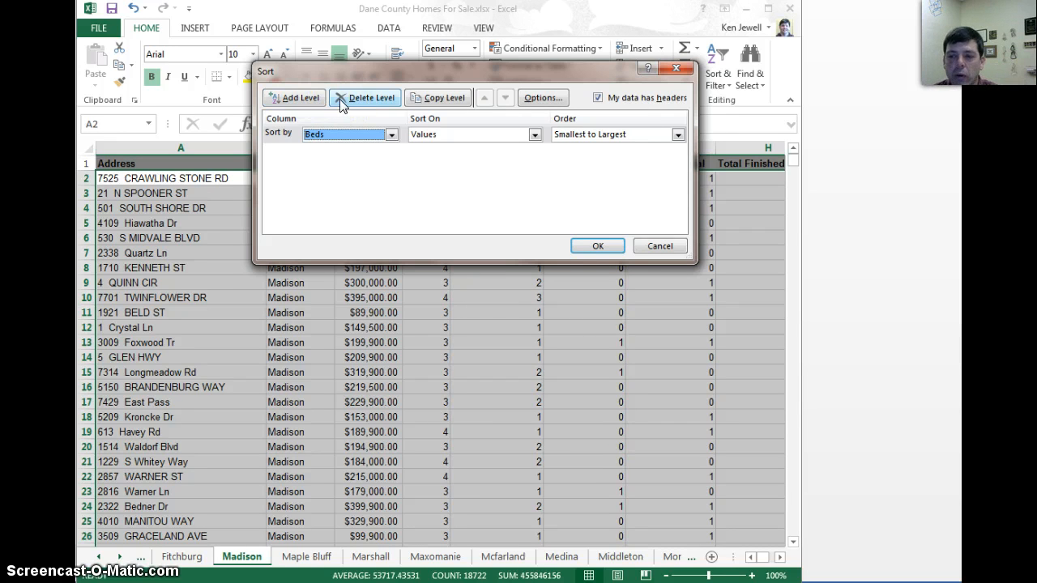
left_click(586, 247)
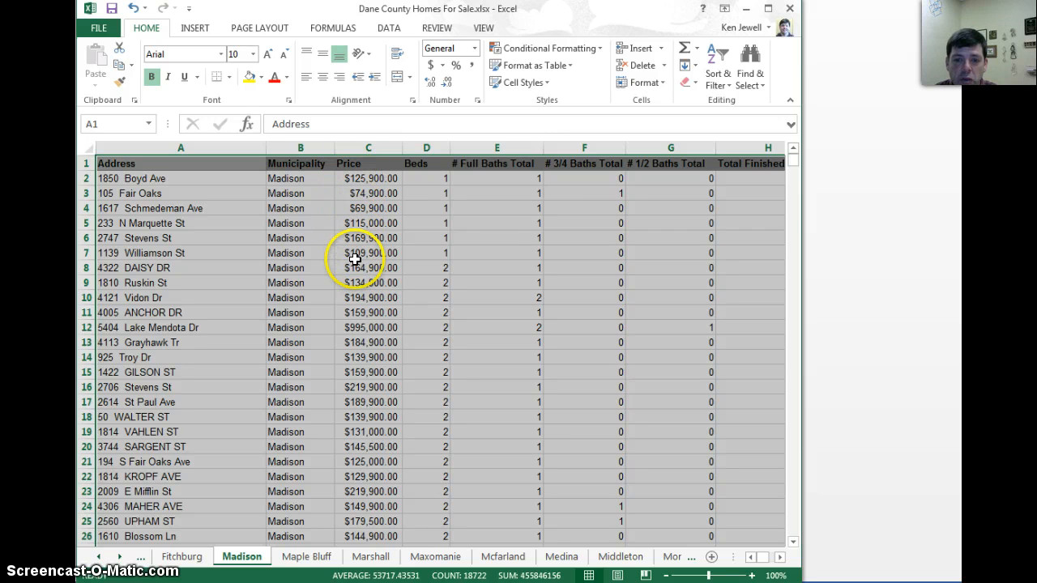
Insert a FREQUENCY function for the 1 Bed cells D857:D875, with B857:B875 as the bins array
left_click_drag(792, 161, 787, 528)
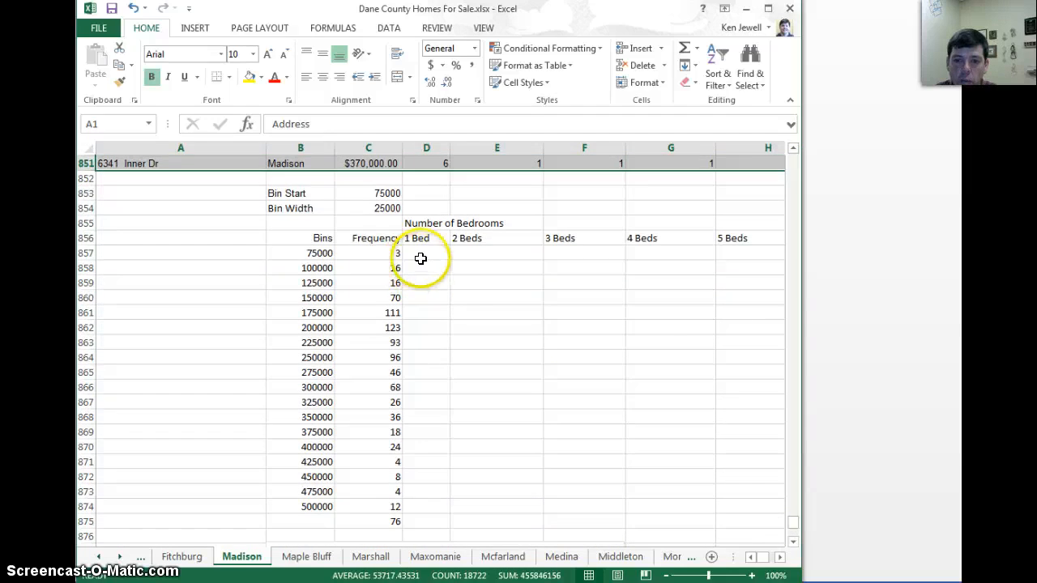
left_click_drag(421, 253, 411, 521)
left_click(332, 28)
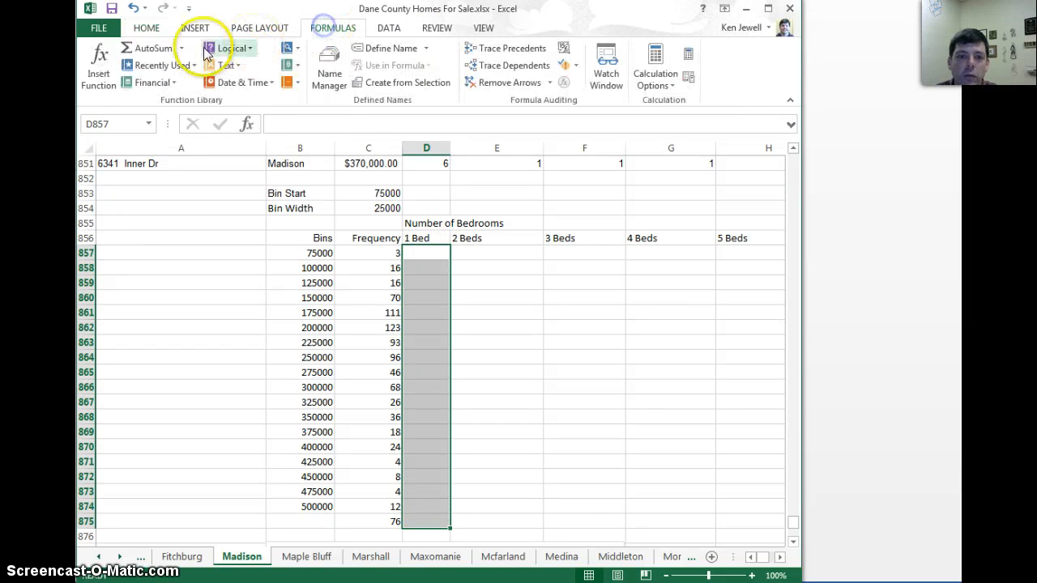
left_click(99, 65)
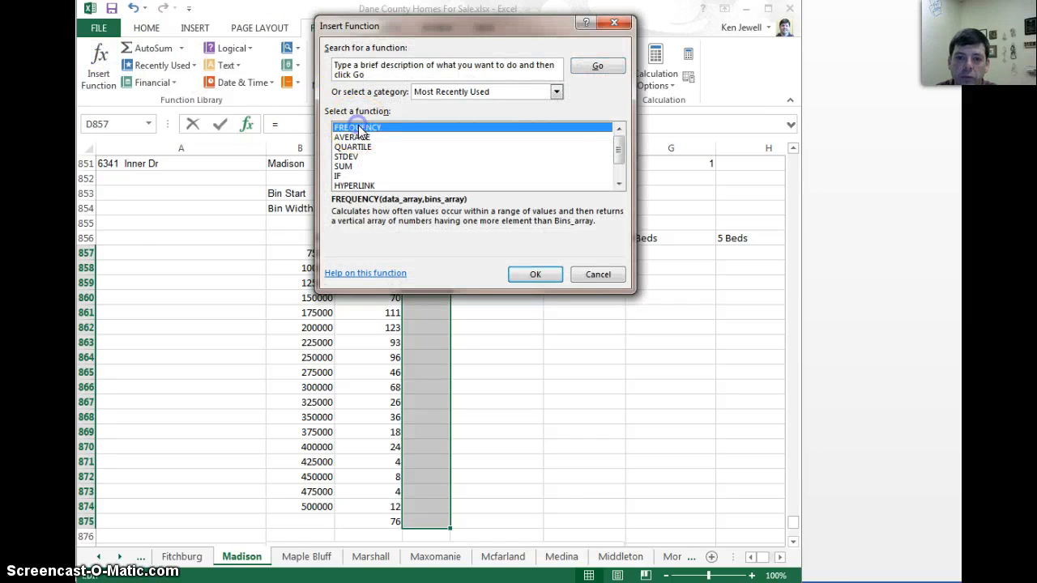
double_click(348, 128)
left_click(513, 115)
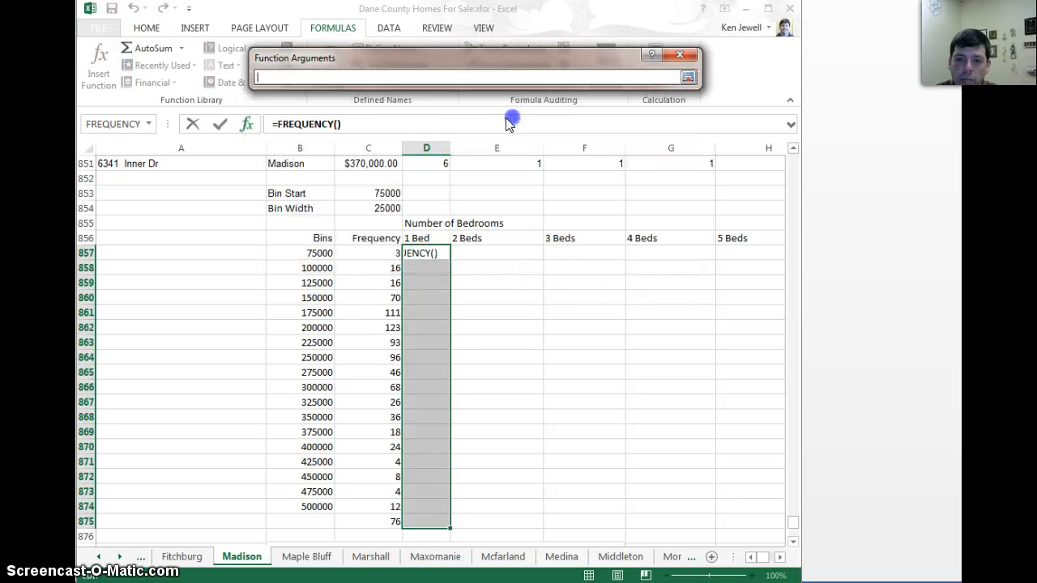
left_click_drag(285, 254, 284, 516)
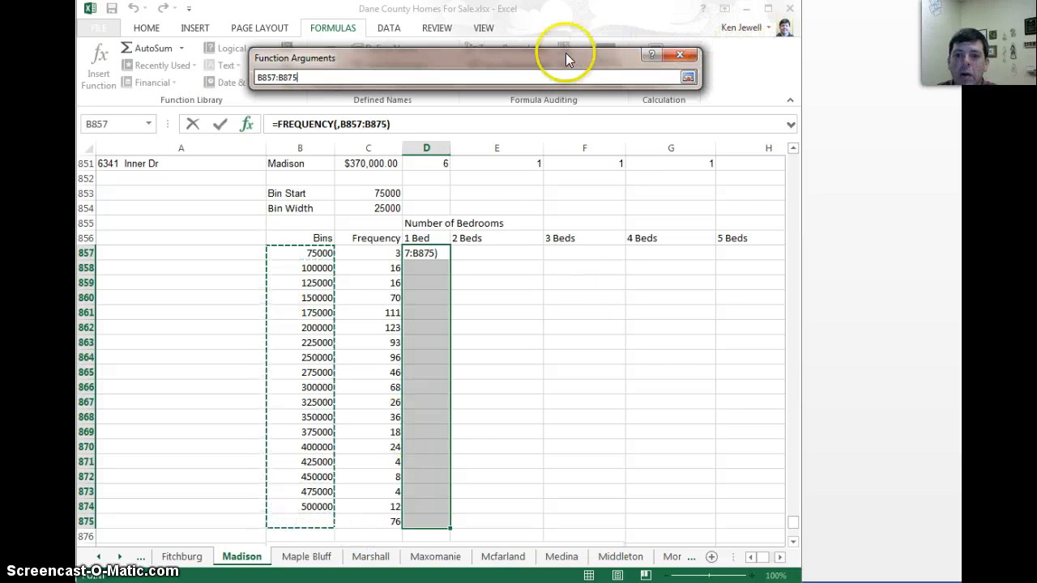
left_click(688, 77)
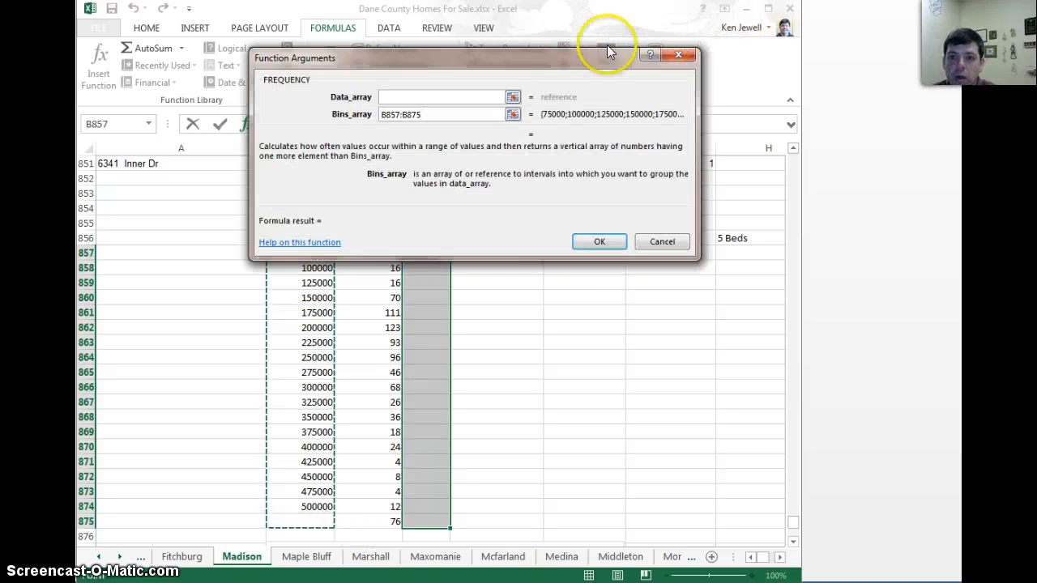
Use the one-bedroom prices C2:C7 as the data array and enter the 1 Bed FREQUENCY as an array formula
left_click(514, 97)
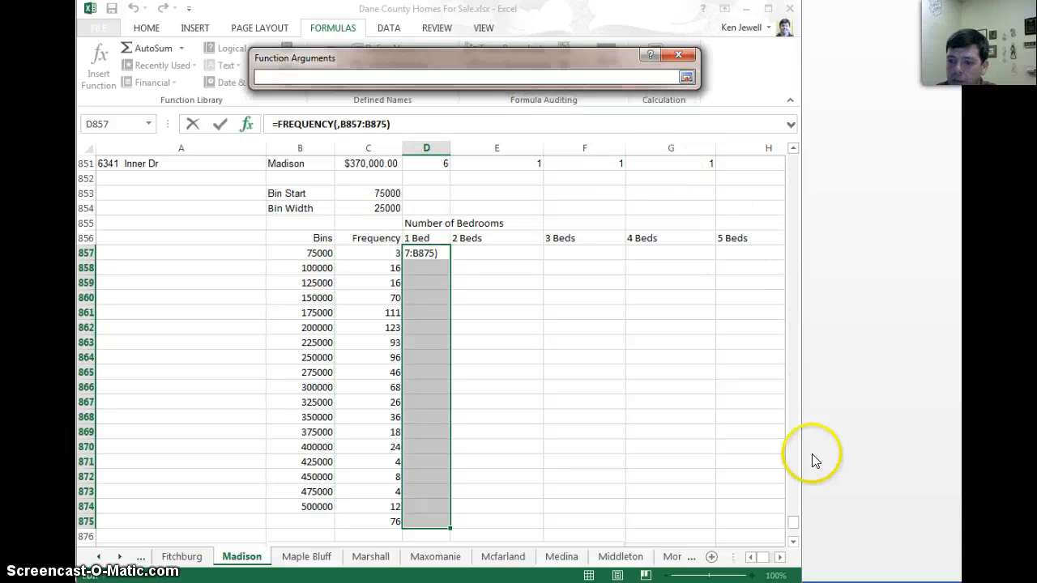
left_click_drag(791, 524, 798, 144)
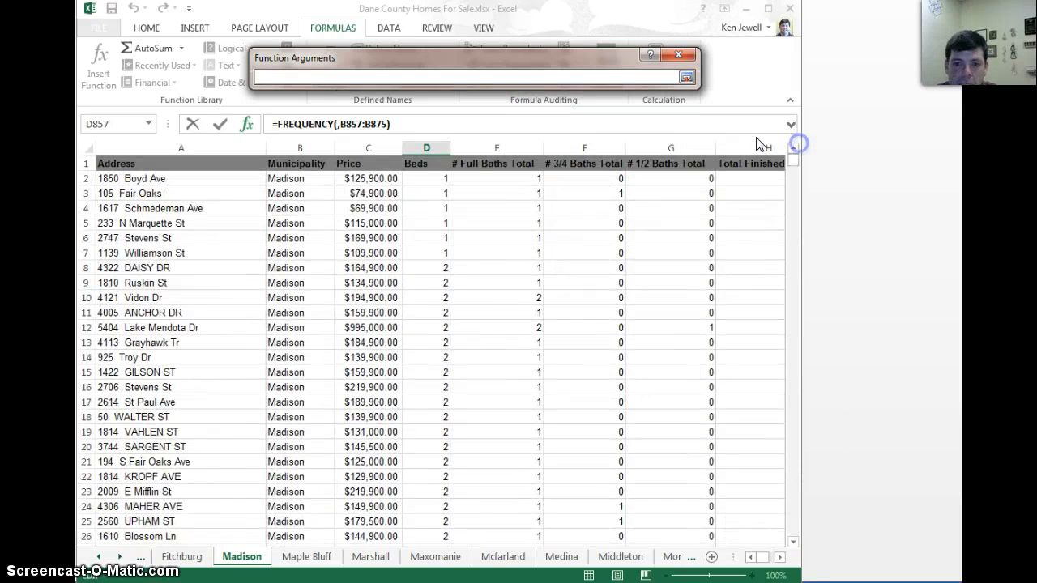
left_click_drag(384, 177, 381, 253)
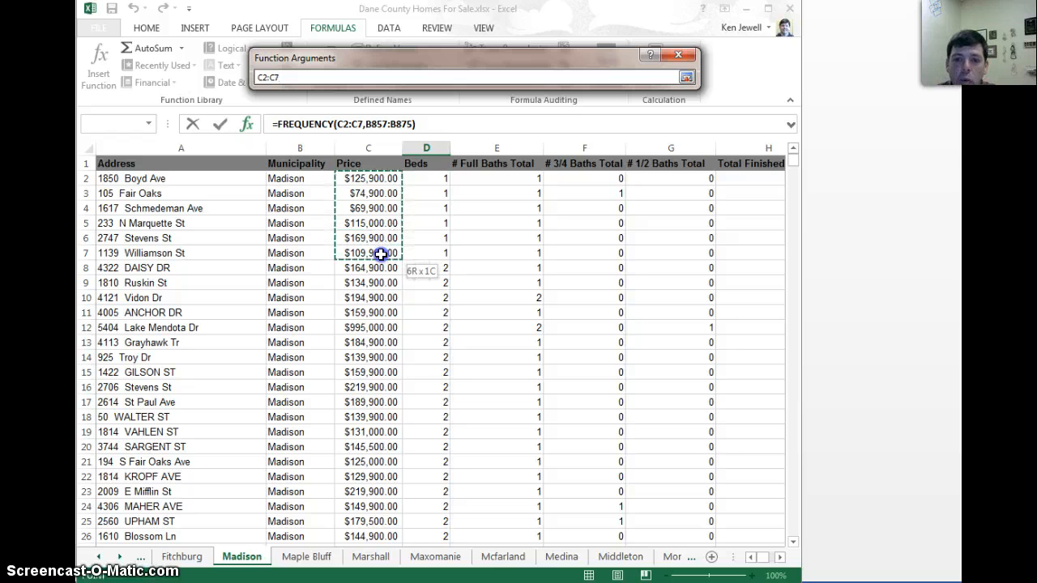
left_click_drag(381, 253, 381, 254)
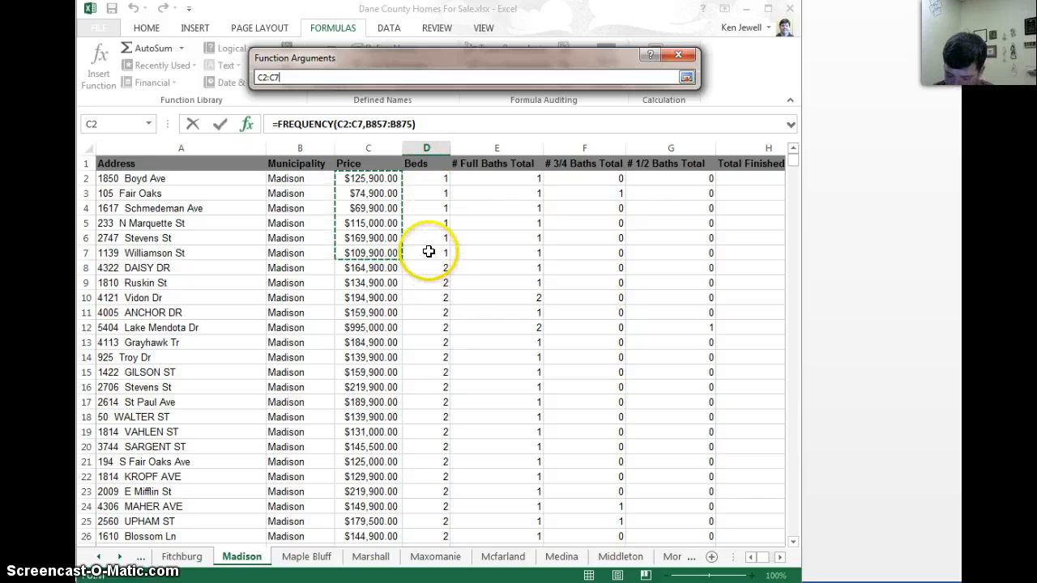
key("Return")
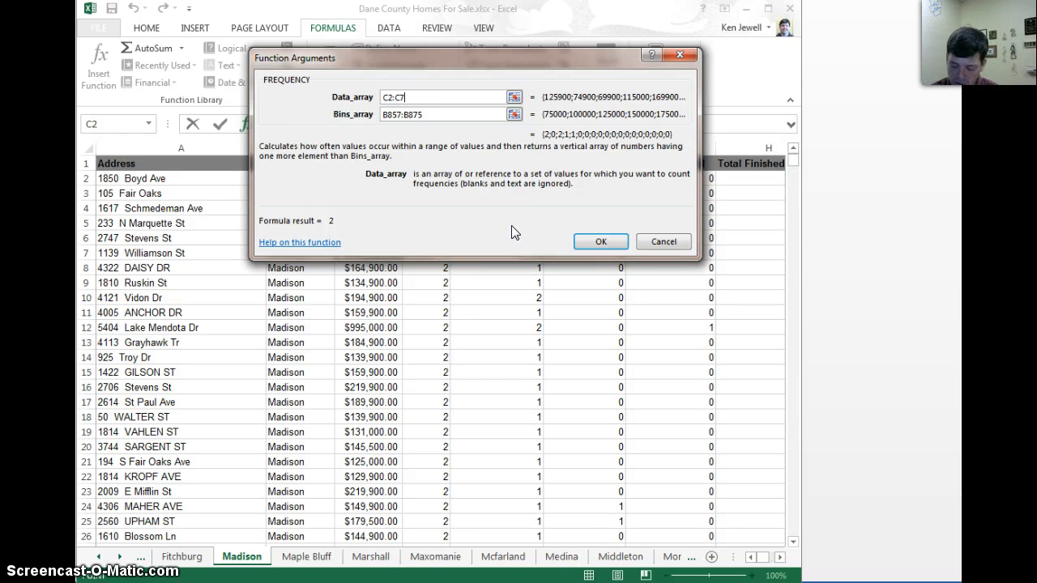
key("ctrl+shift+Return")
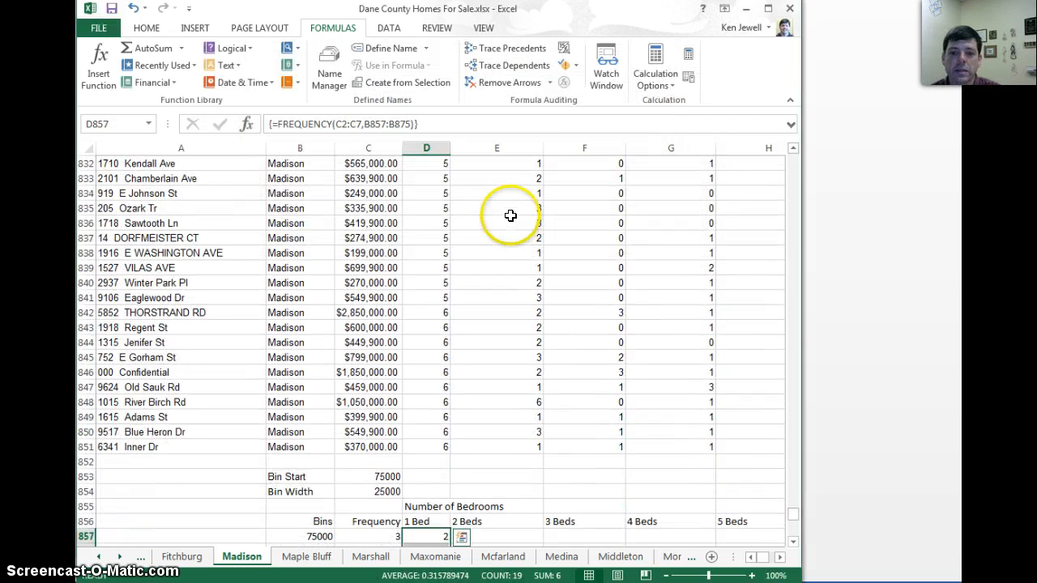
Insert a FREQUENCY function for the 2 Beds cells E857:E875, with B857:B875 as the bins array
scroll(510, 216, "down", 1)
scroll(510, 216, "down", 7)
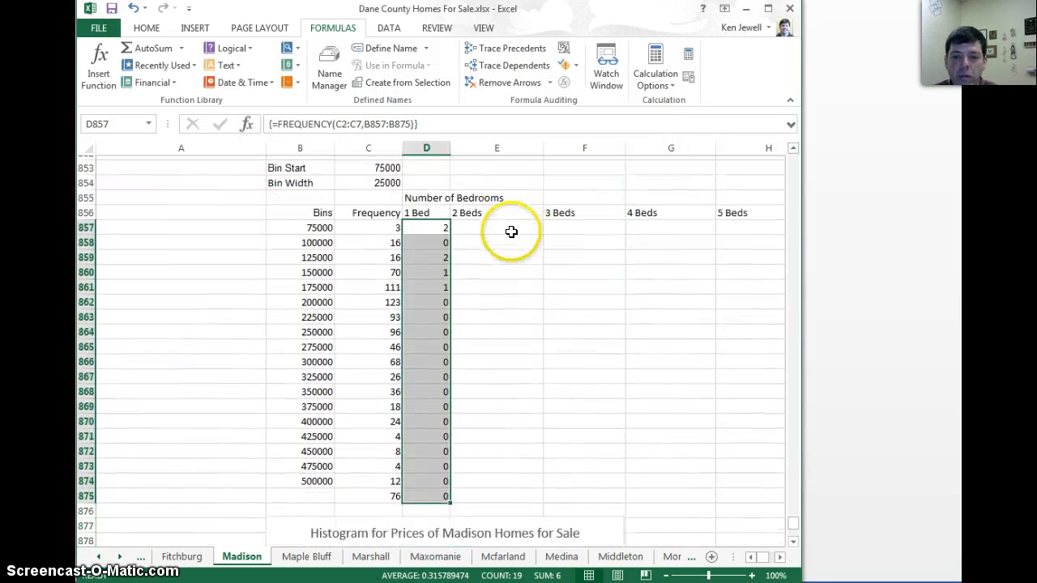
left_click_drag(507, 227, 495, 488)
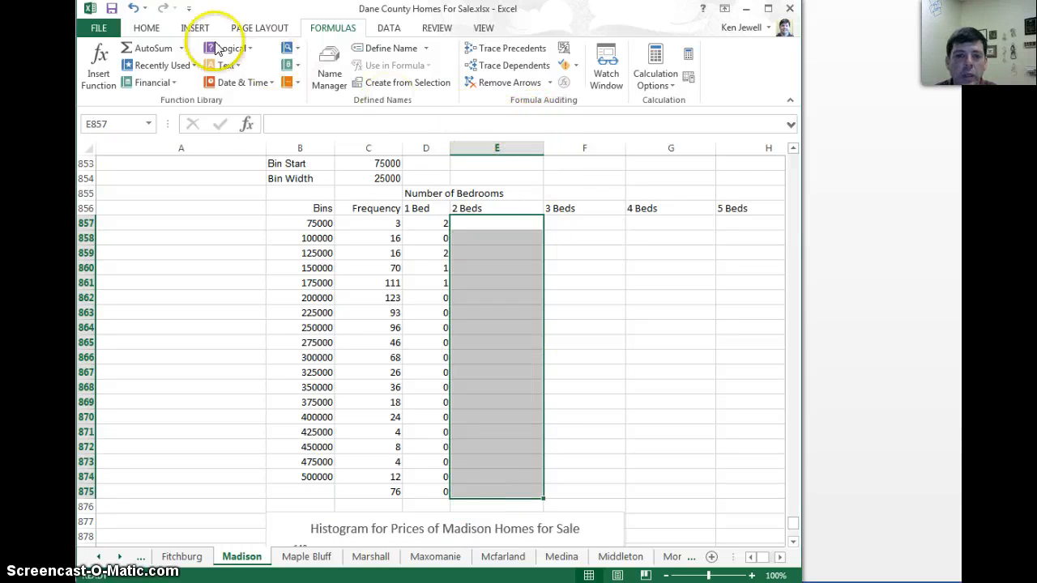
left_click(99, 69)
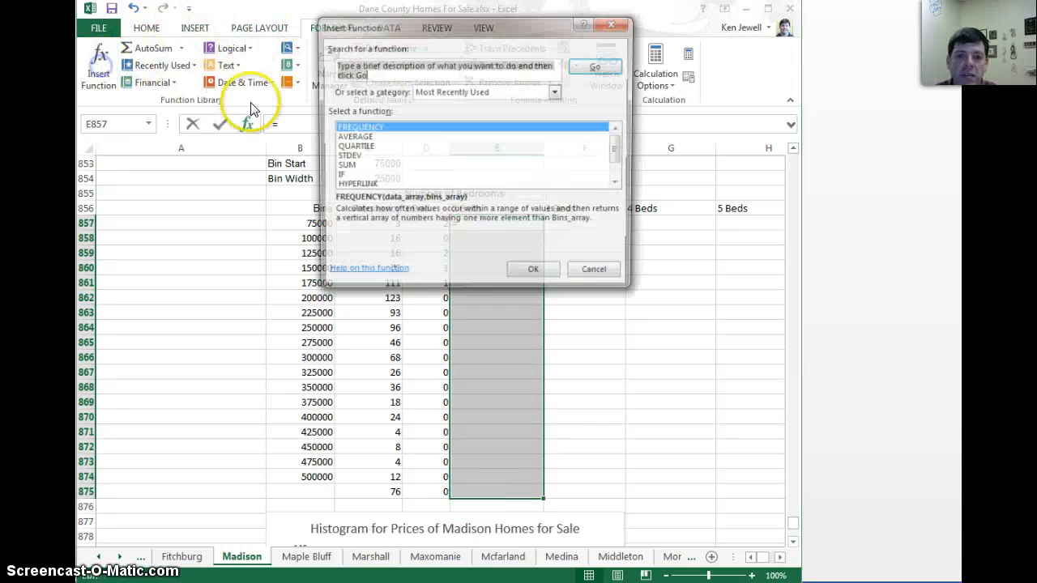
double_click(353, 128)
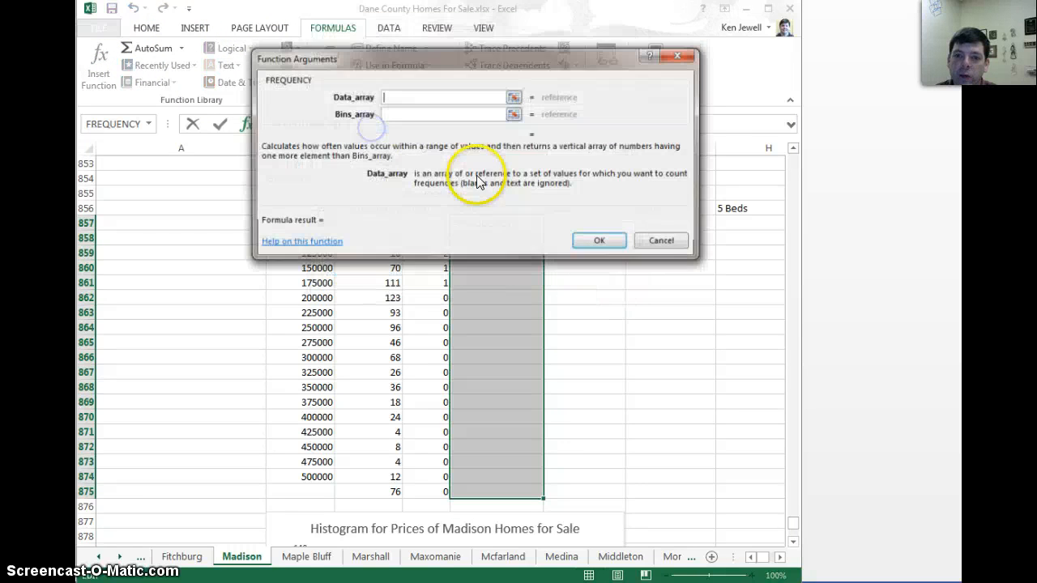
left_click(514, 114)
left_click_drag(323, 226, 303, 502)
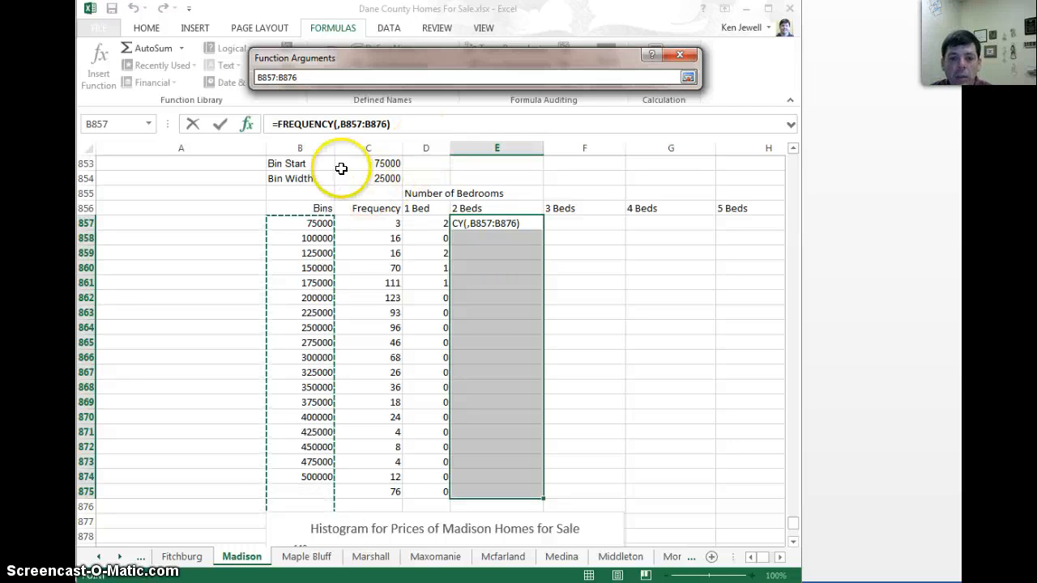
left_click_drag(317, 223, 294, 495)
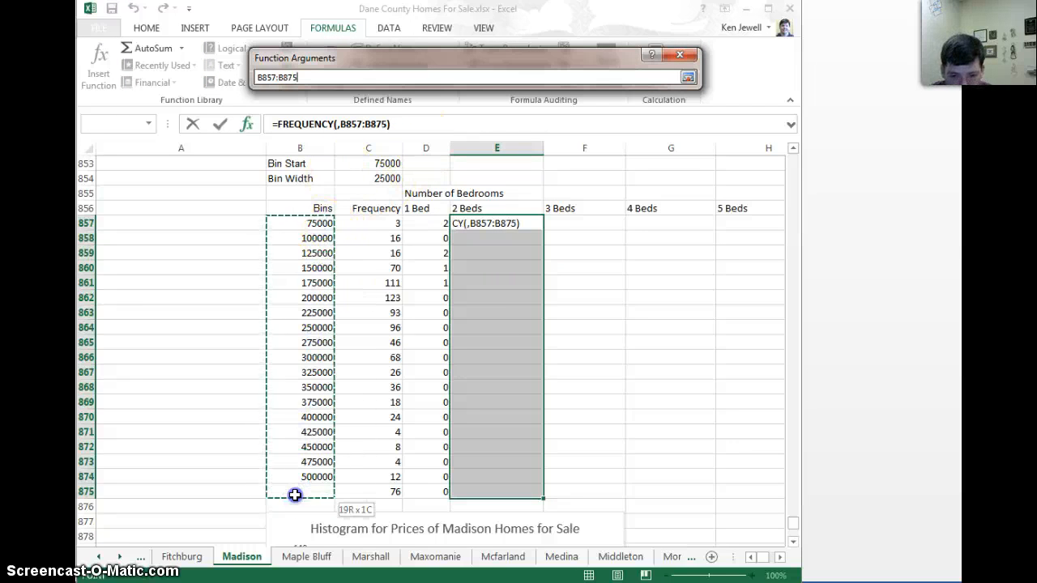
Use the two-bedroom prices C8:C89 as the data array and enter the 2 Beds FREQUENCY as an array formula
left_click(508, 95)
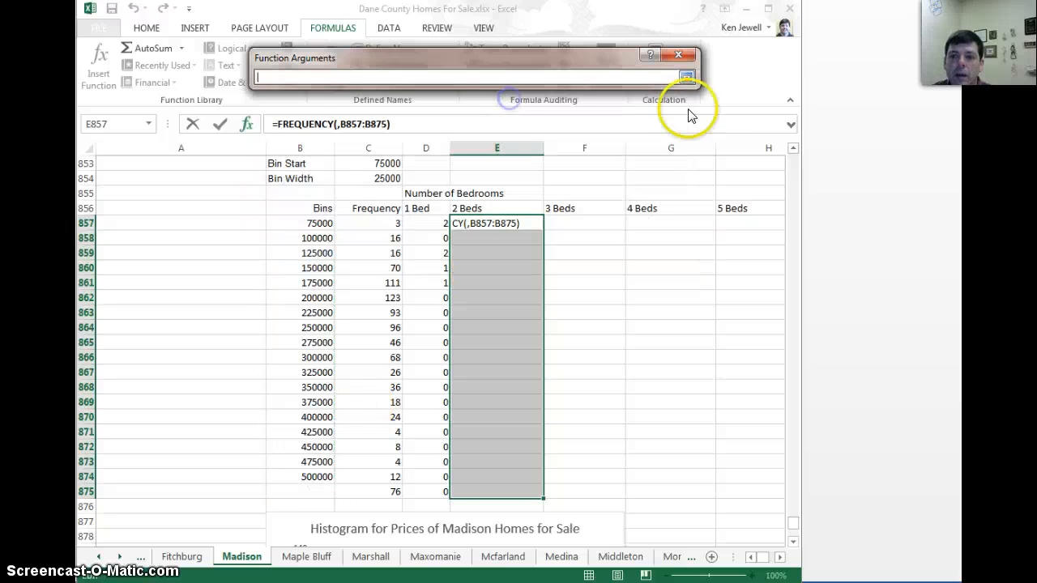
left_click_drag(791, 524, 793, 158)
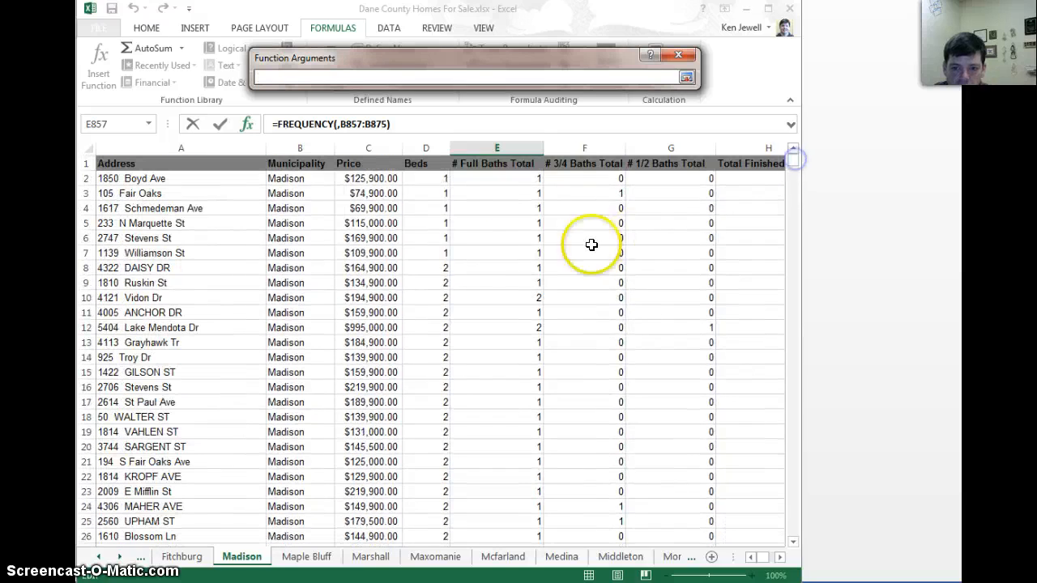
left_click_drag(357, 290, 368, 393)
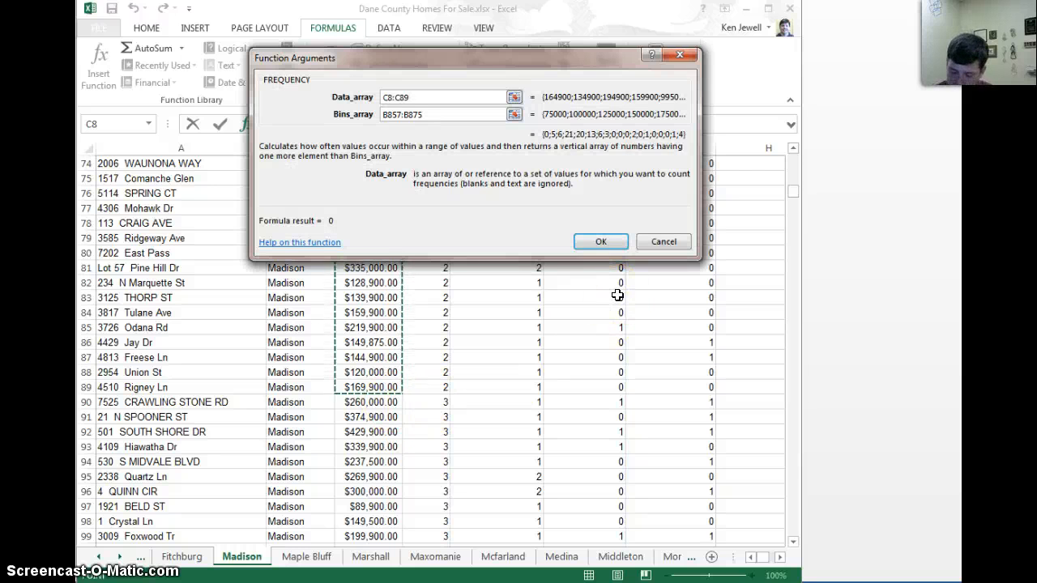
key("ctrl+shift+Return")
Insert a FREQUENCY function for the 3 Beds cells F857:F875, with B857:B875 as the bins array
scroll(655, 224, "down", 4)
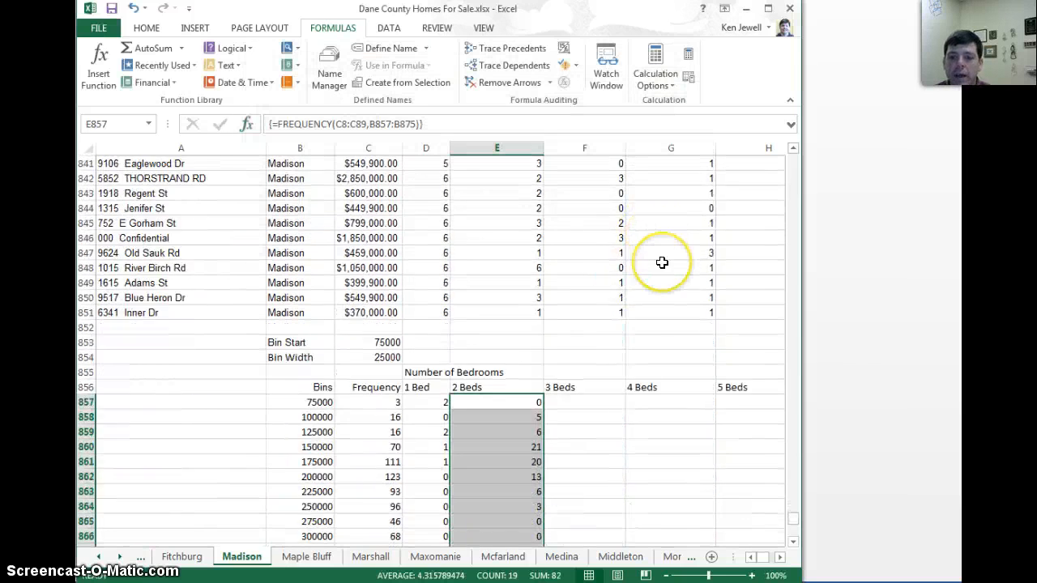
scroll(662, 263, "down", 2)
left_click_drag(583, 269, 569, 536)
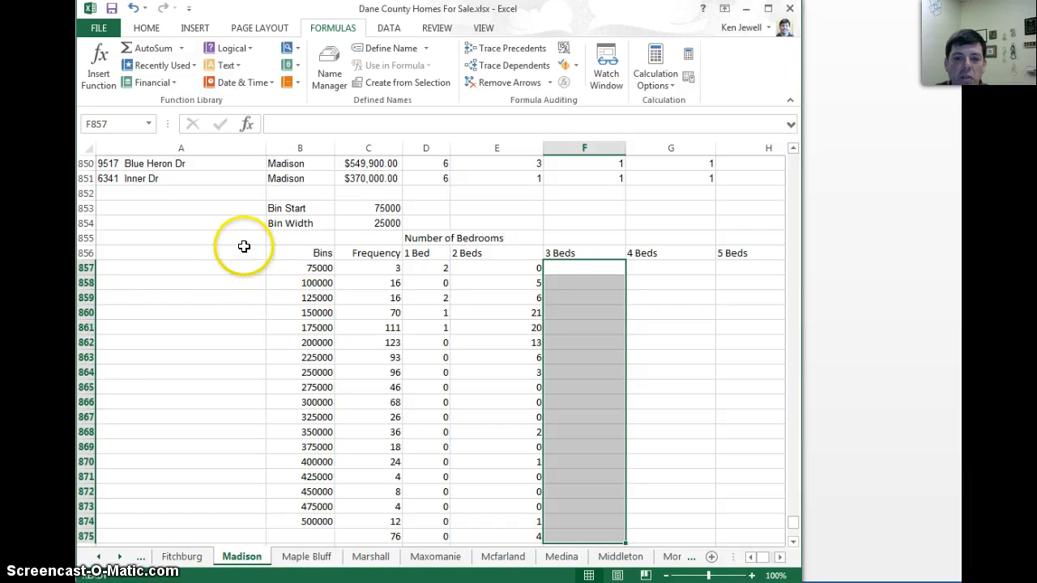
left_click(99, 65)
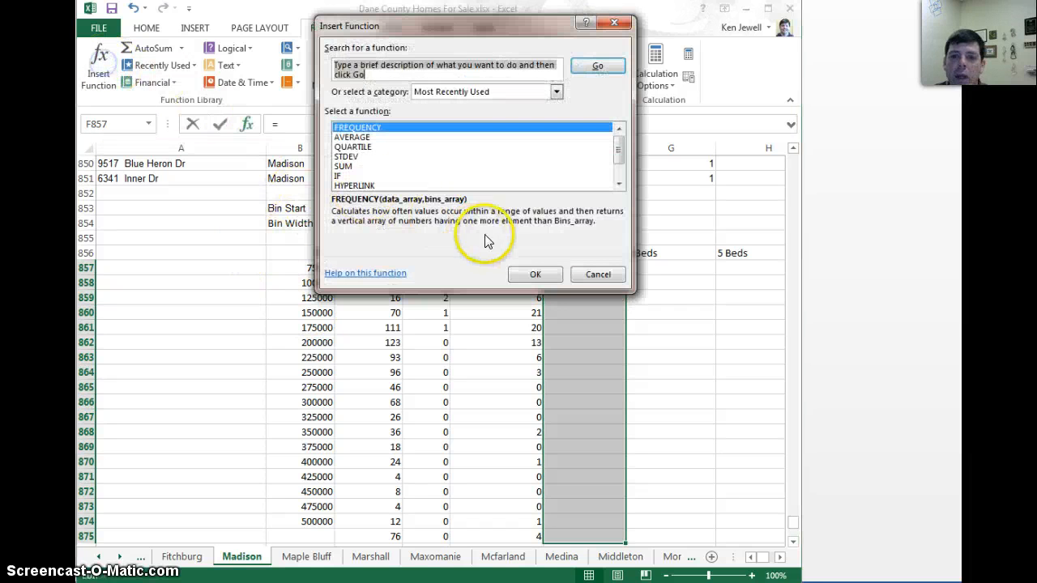
double_click(369, 128)
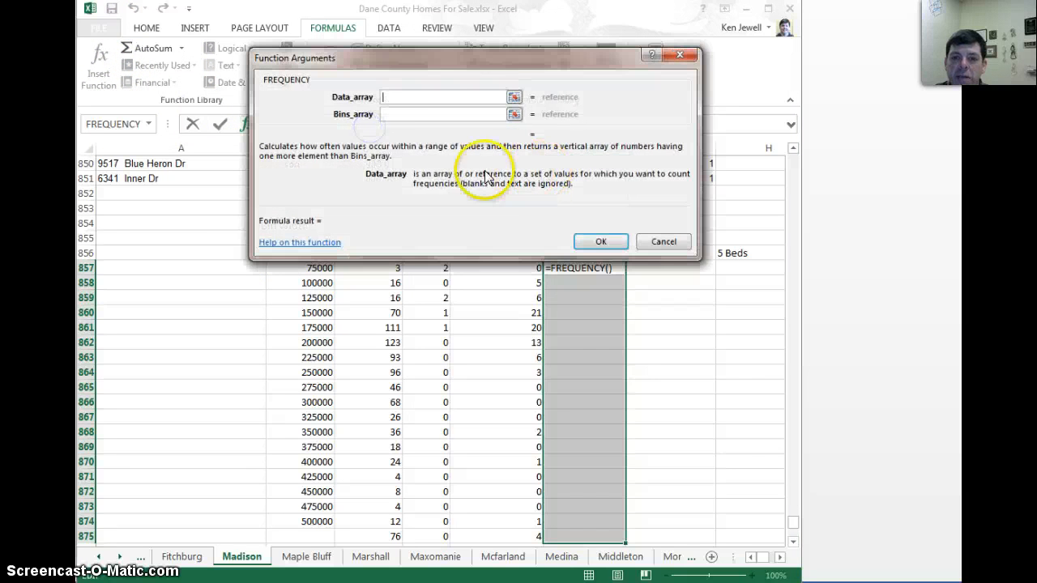
left_click(514, 116)
left_click_drag(323, 268, 295, 535)
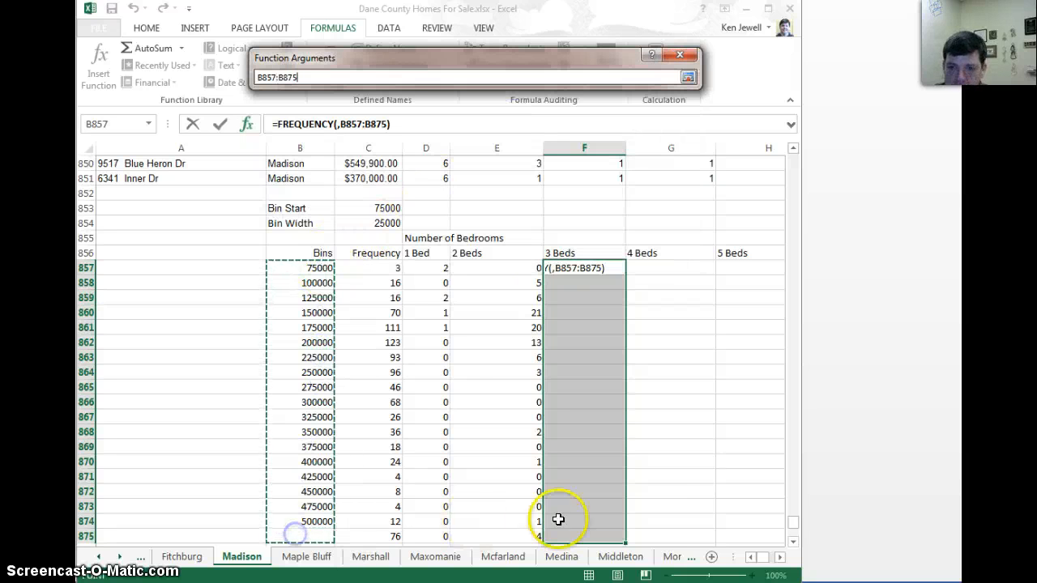
key("Return")
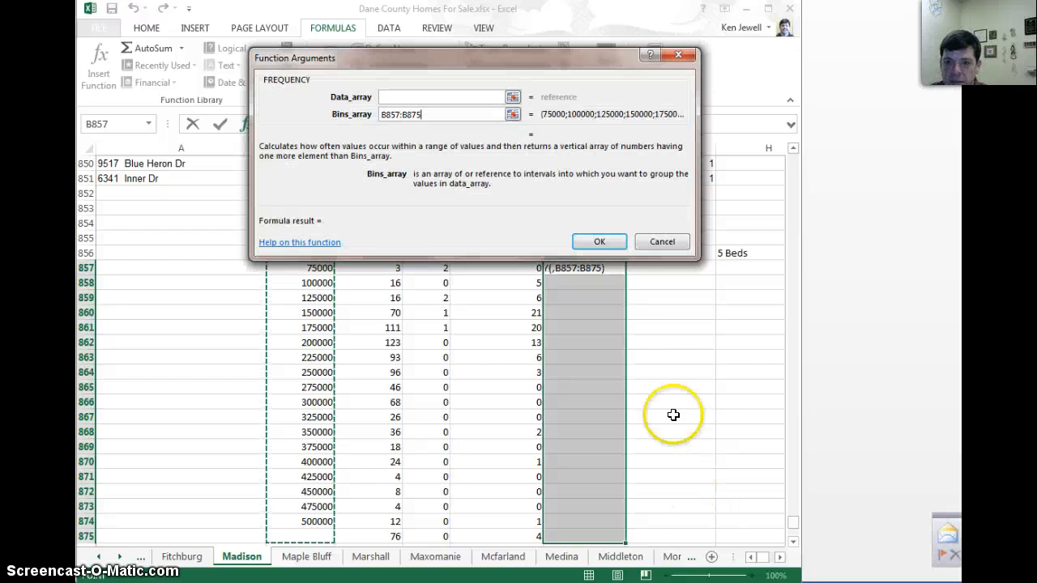
Use the three-bedroom prices C90:C571 as the data array and enter the 3 Beds FREQUENCY as an array formula
left_click(513, 94)
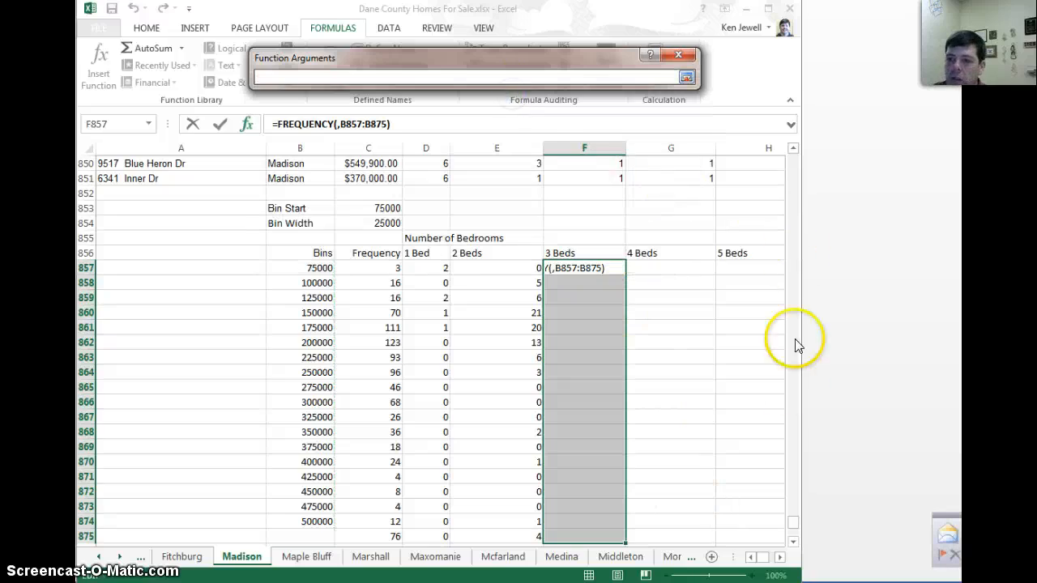
left_click_drag(792, 524, 792, 418)
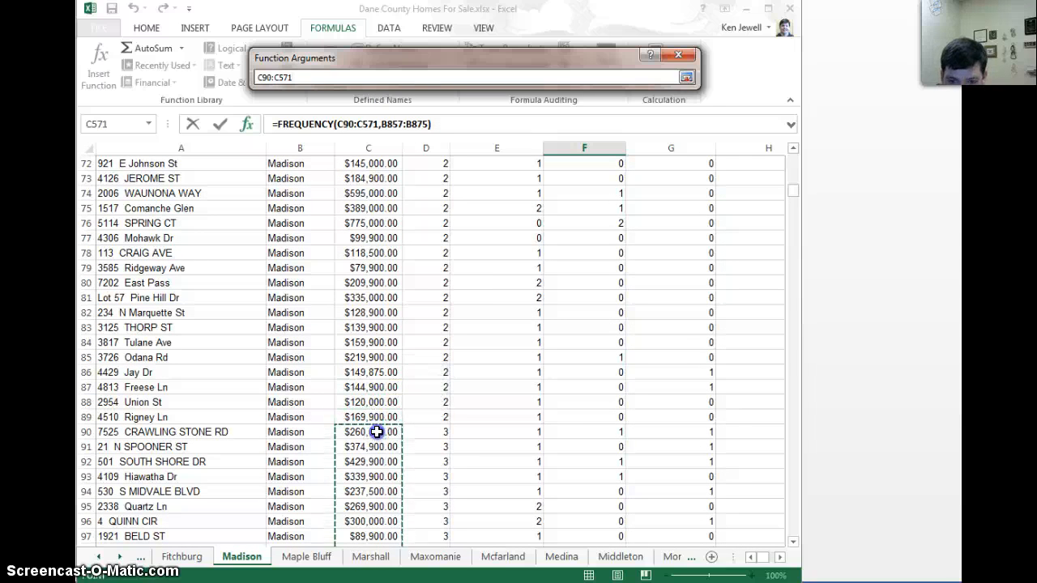
key("Return")
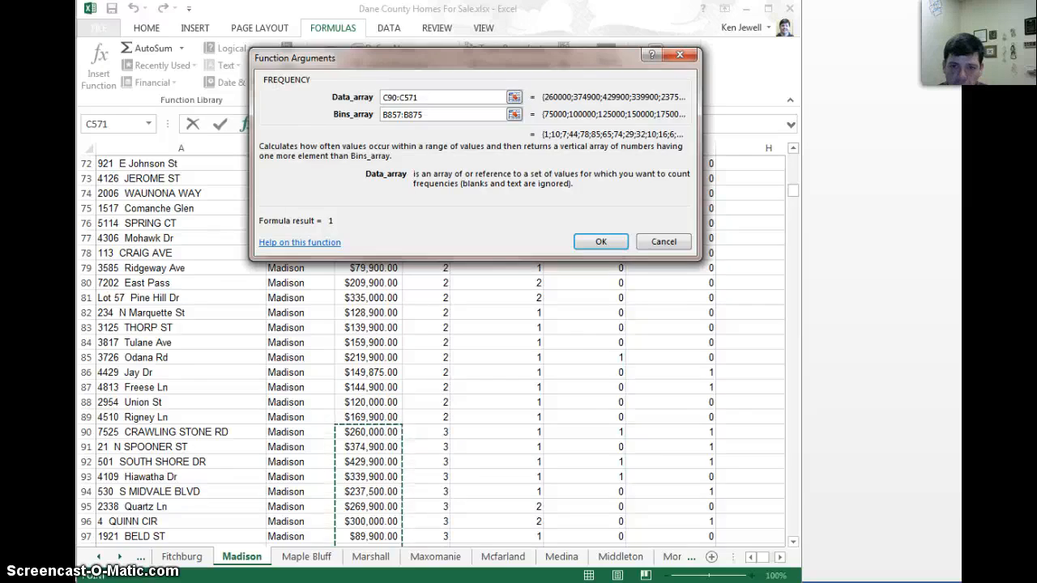
key("ctrl+shift+Return")
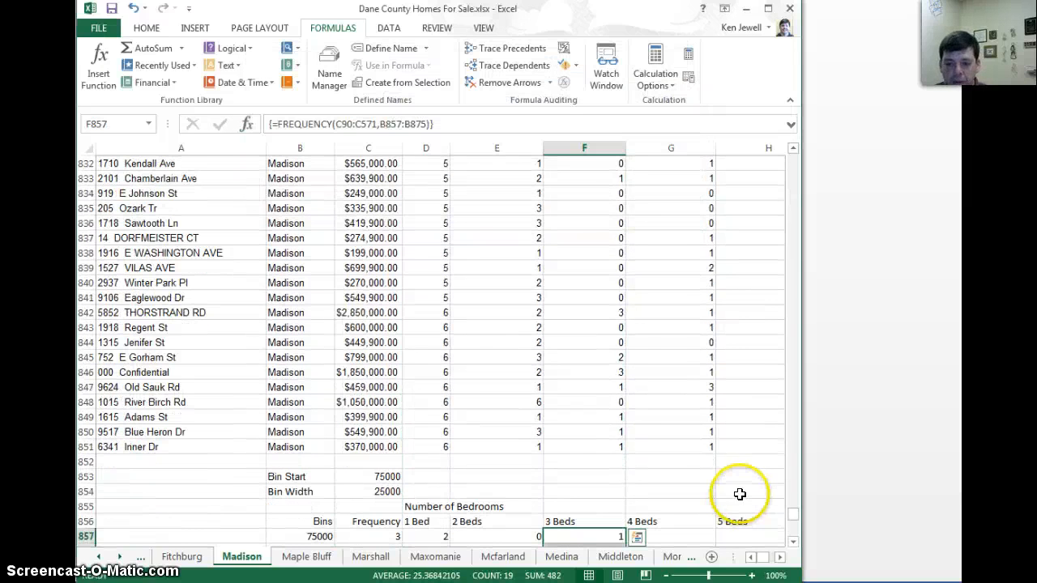
Insert a 2-D clustered column chart of the bedroom frequencies, including their headings, from D856:I875
scroll(732, 483, "down", 6)
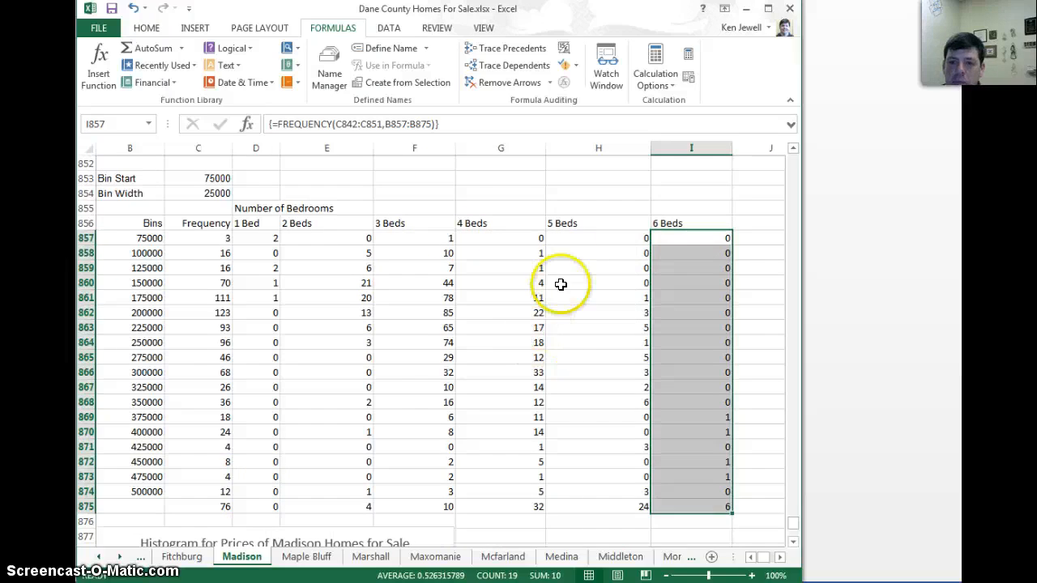
left_click_drag(689, 244, 247, 226)
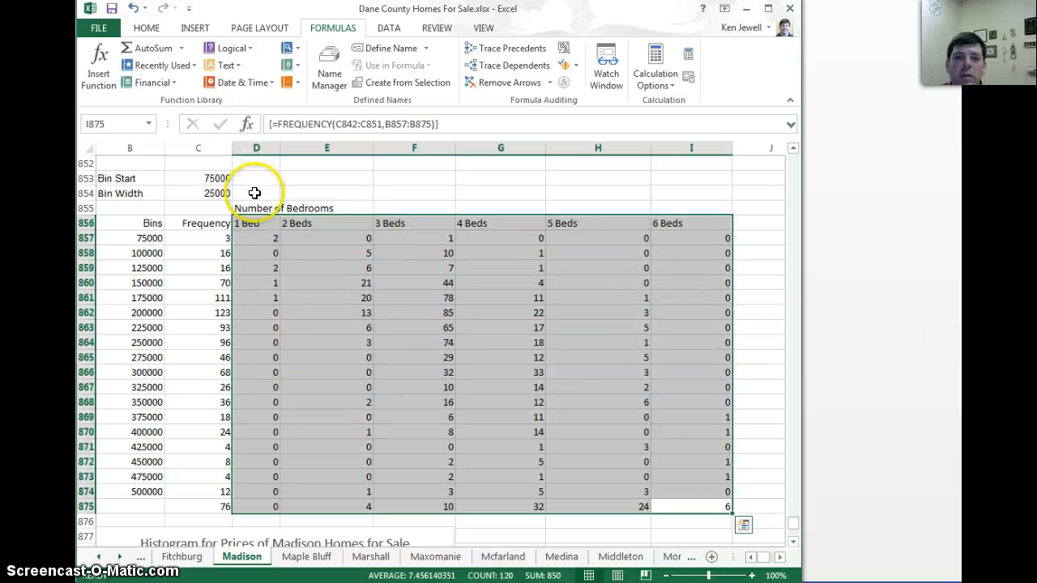
left_click(191, 28)
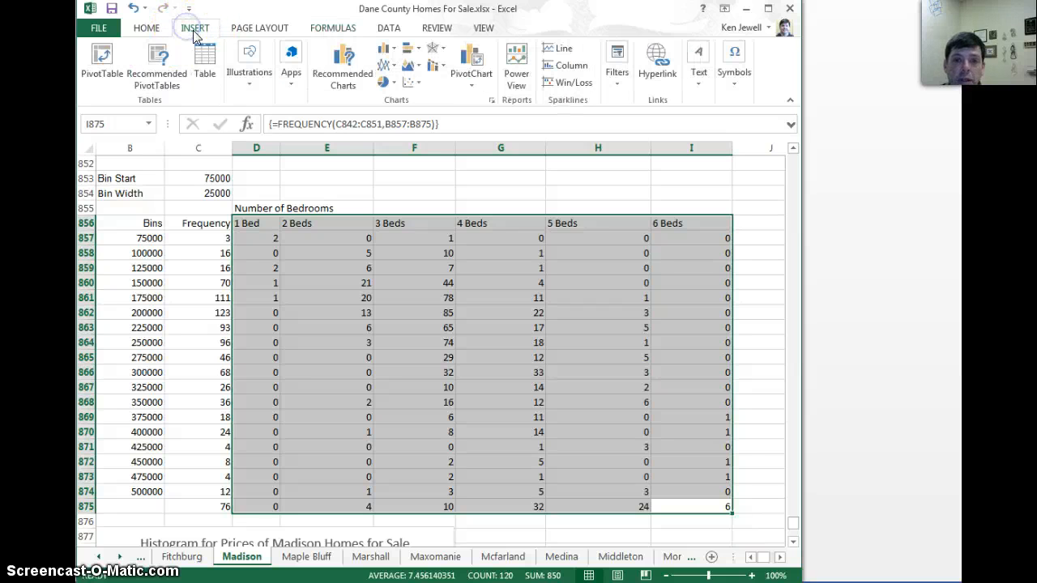
left_click(386, 51)
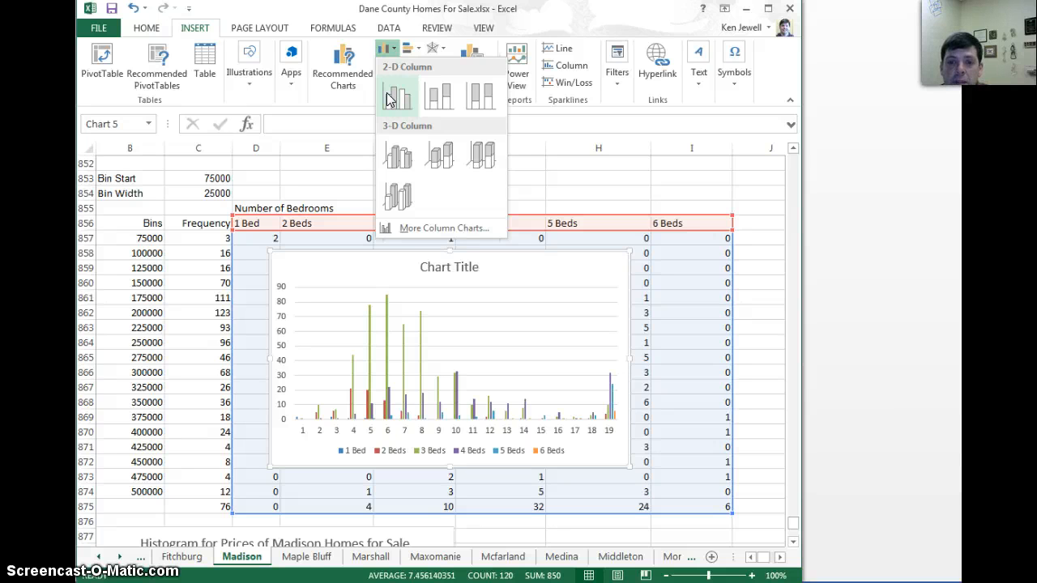
left_click(387, 98)
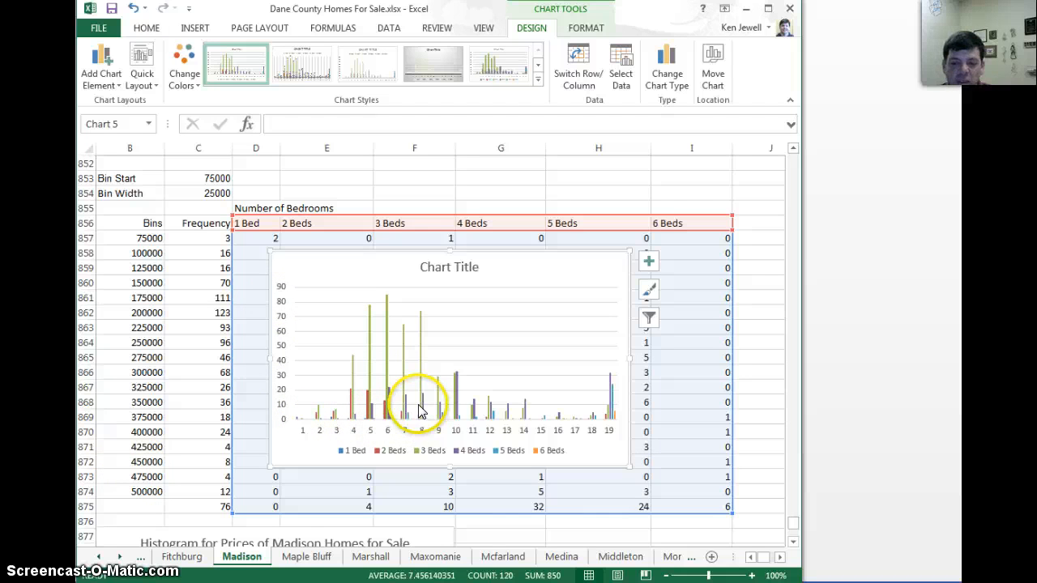
Set the chart's horizontal axis labels to the price bins in B857:B875
mouse_move(424, 412)
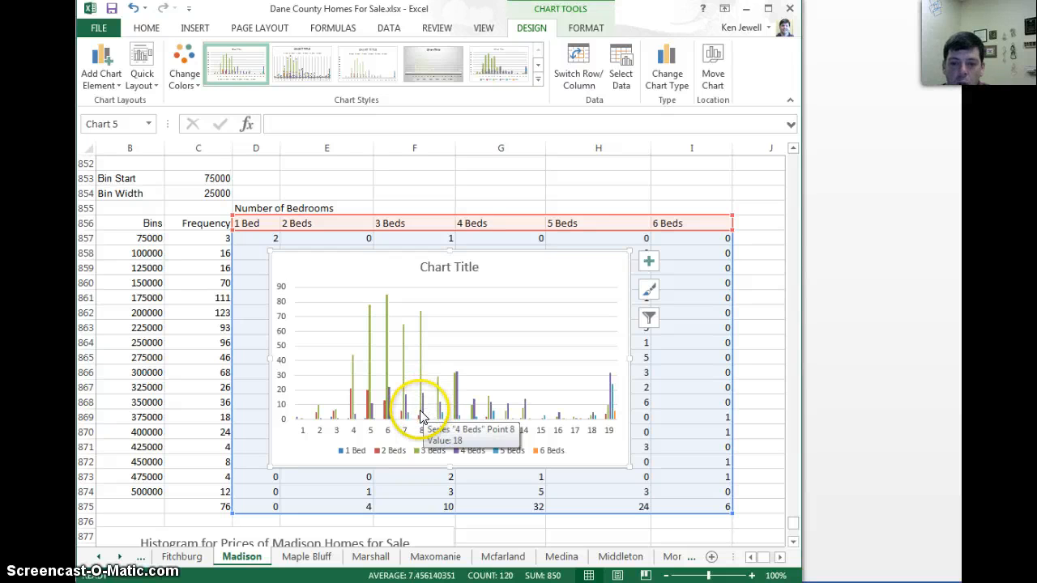
right_click(420, 416)
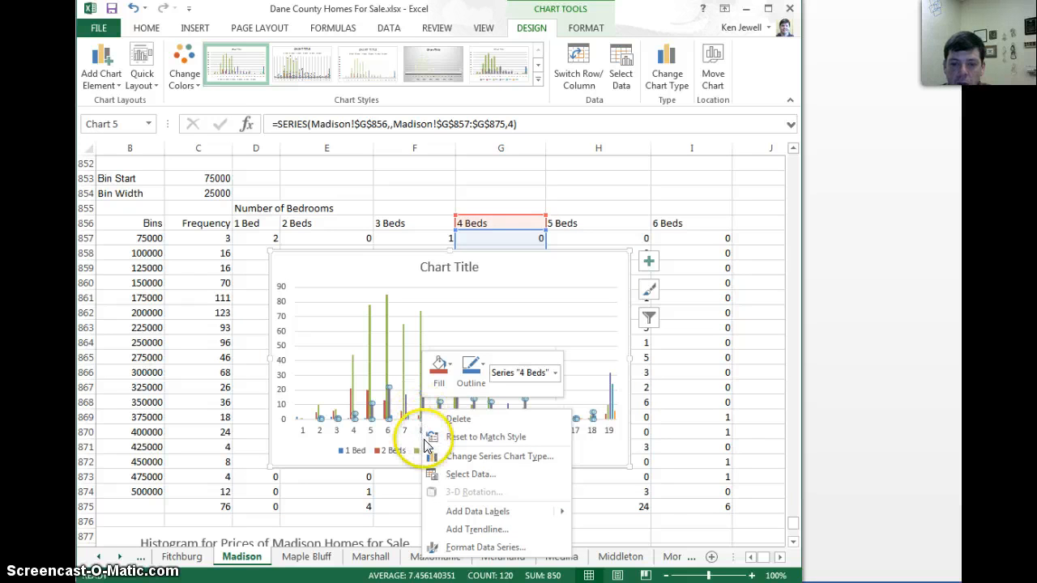
left_click(445, 477)
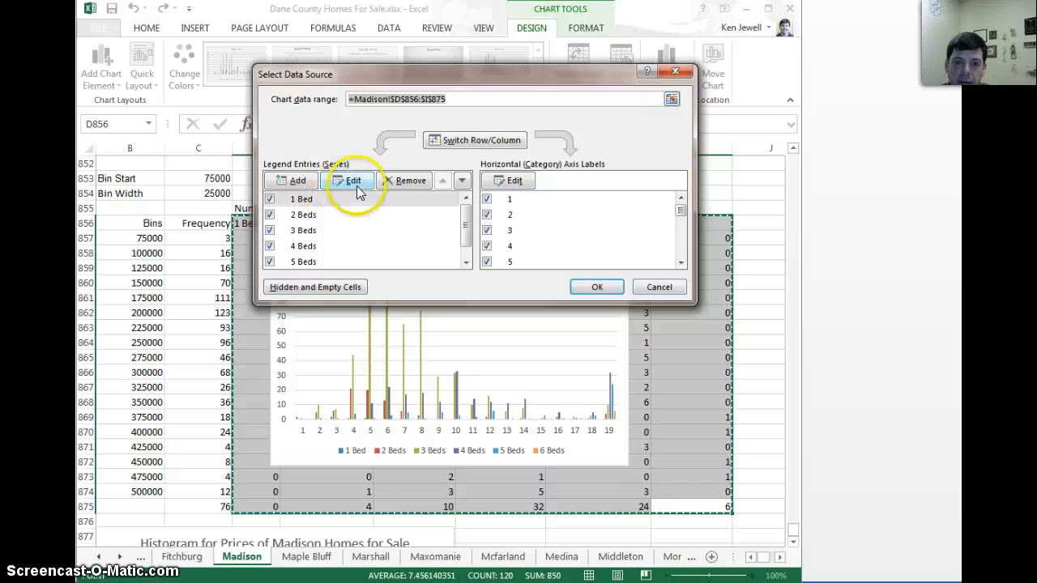
left_click(517, 181)
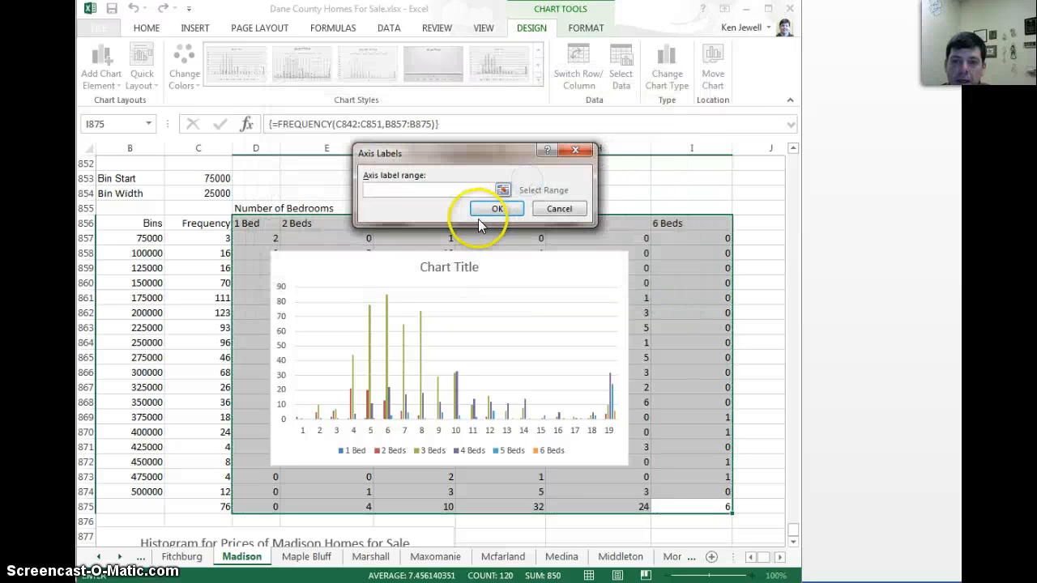
left_click_drag(146, 240, 151, 514)
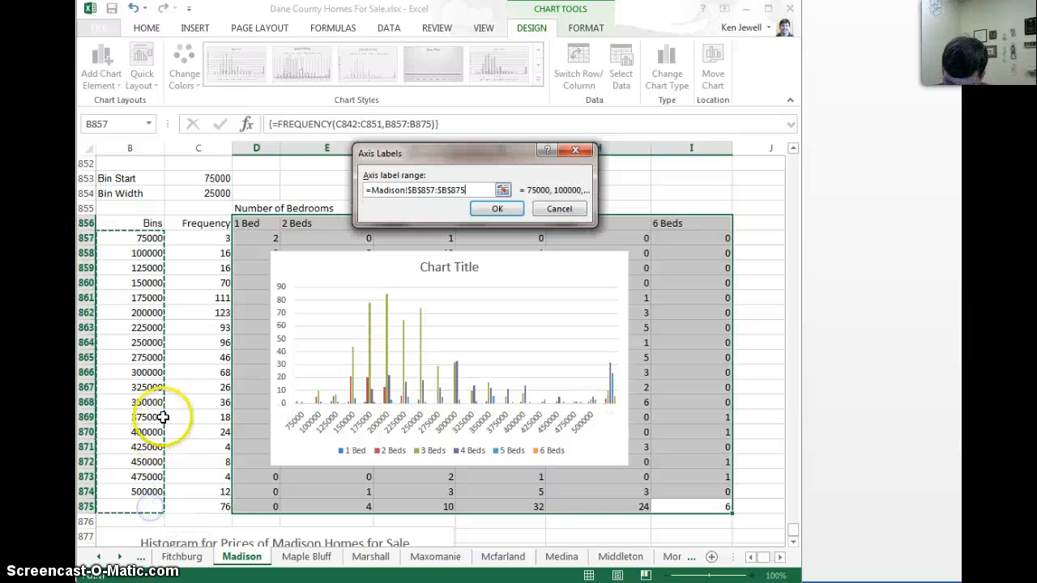
key("Return")
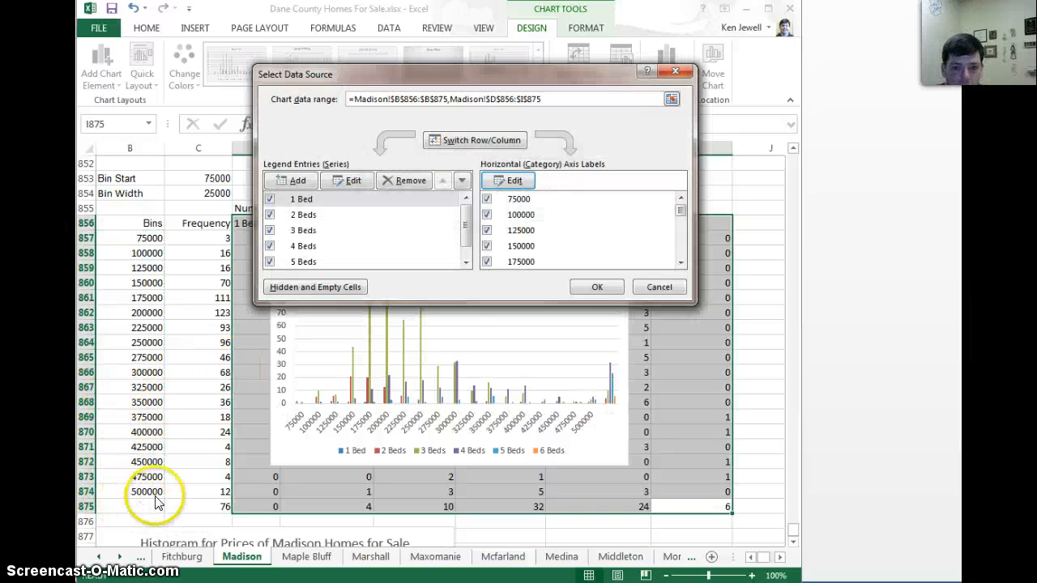
left_click(595, 289)
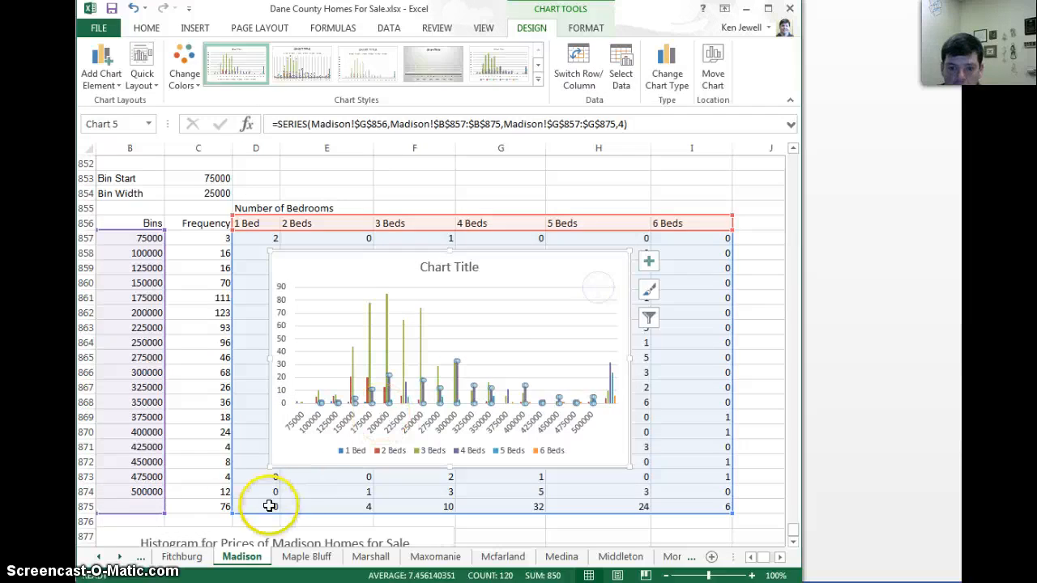
Label the last, empty bin cell B875 as "More"
left_click(139, 506)
type("More")
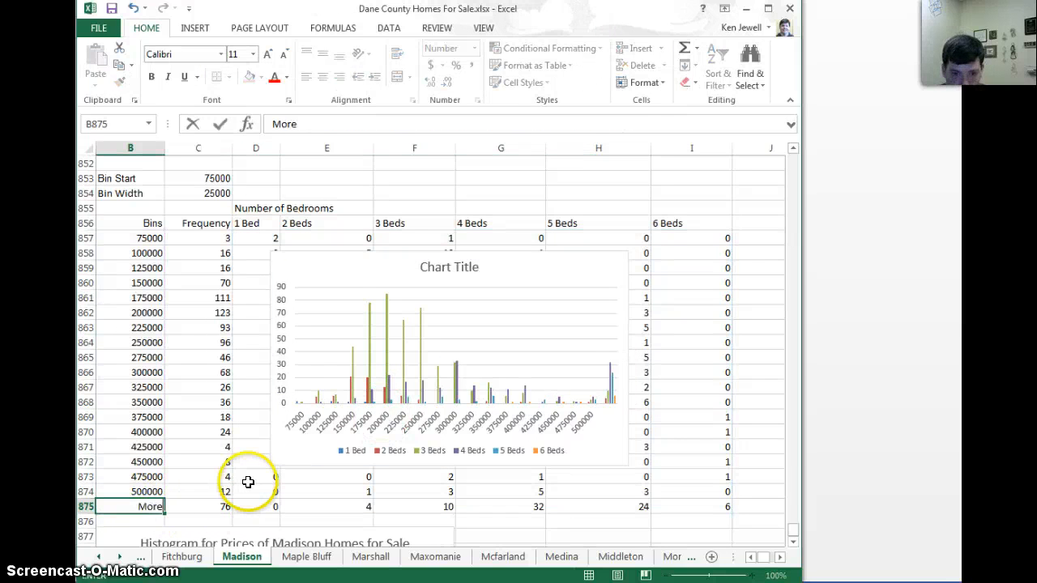
key("Return")
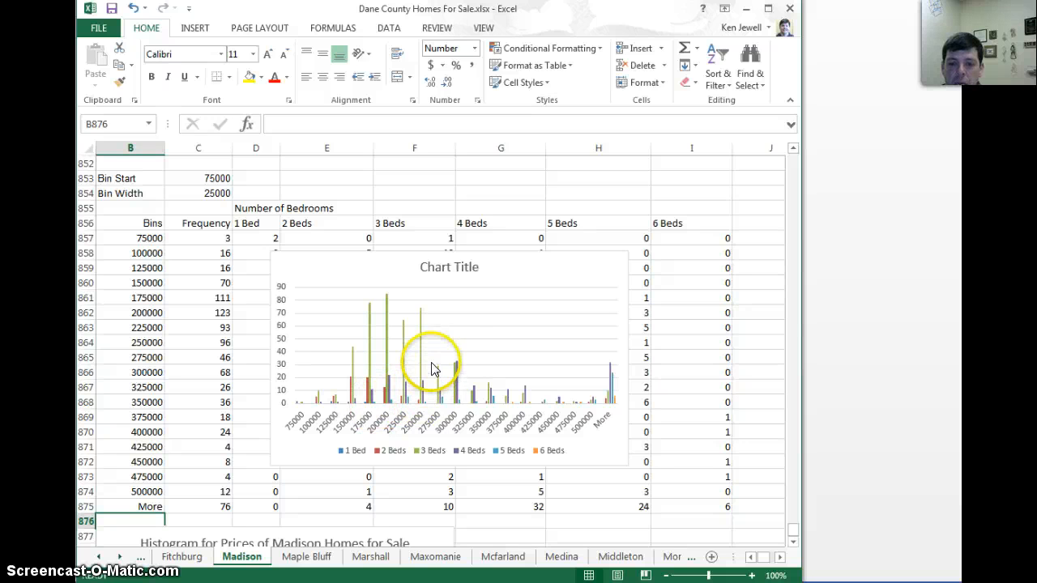
Set the chart's series overlap to 0% and its gap width to 0%
left_click(491, 270)
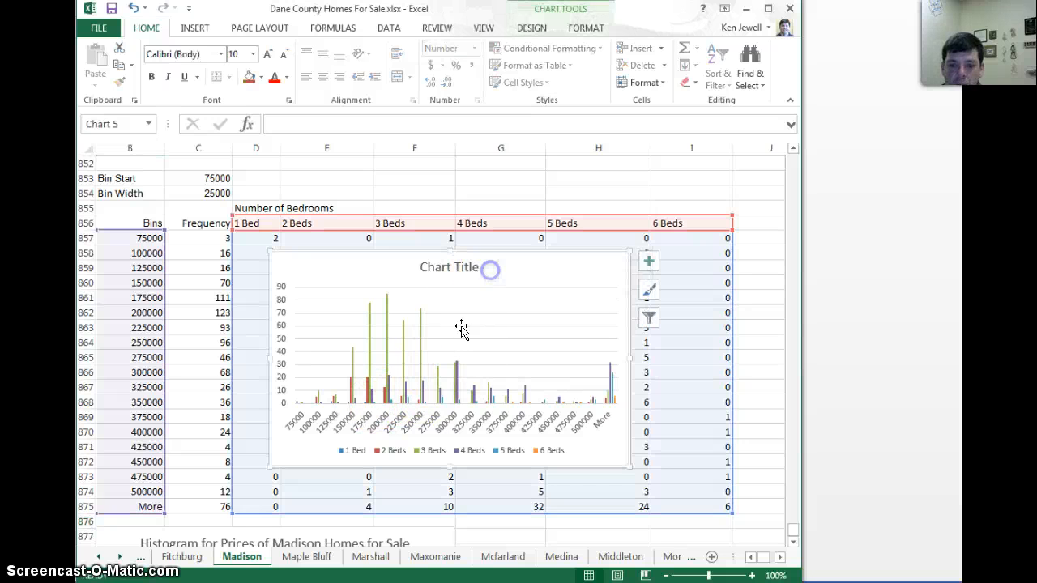
right_click(403, 387)
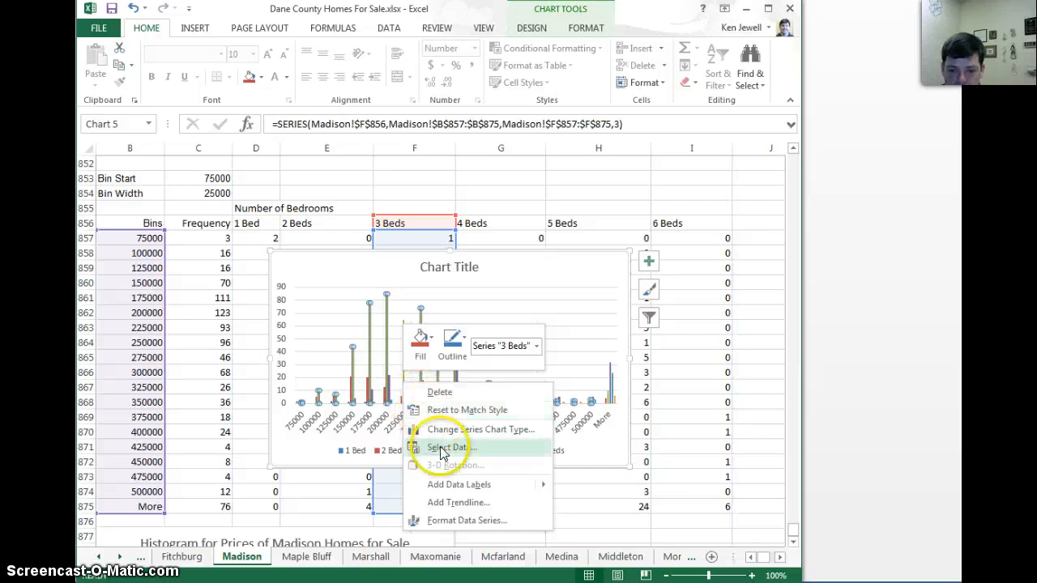
left_click(446, 521)
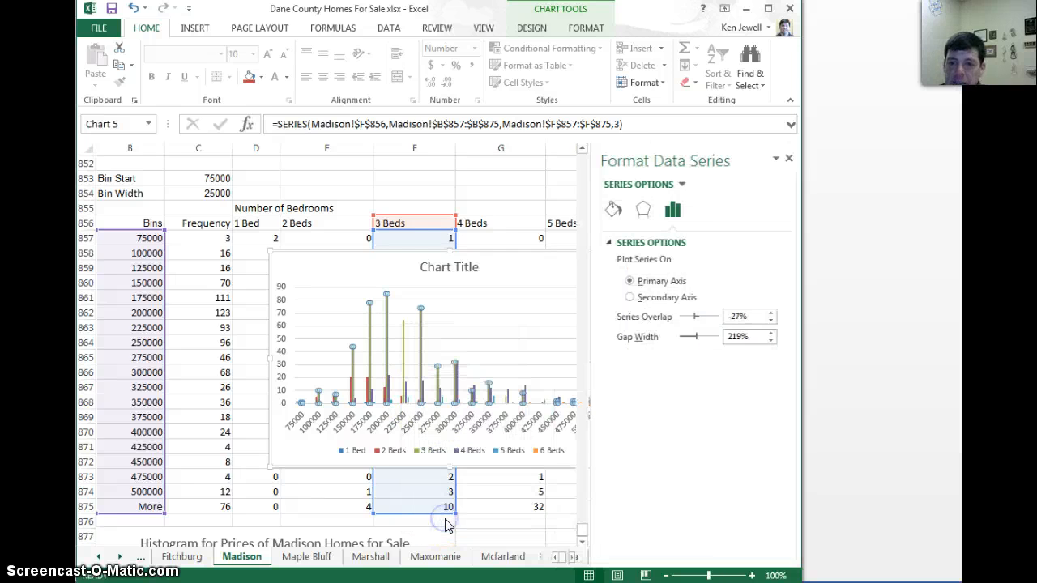
left_click(769, 324)
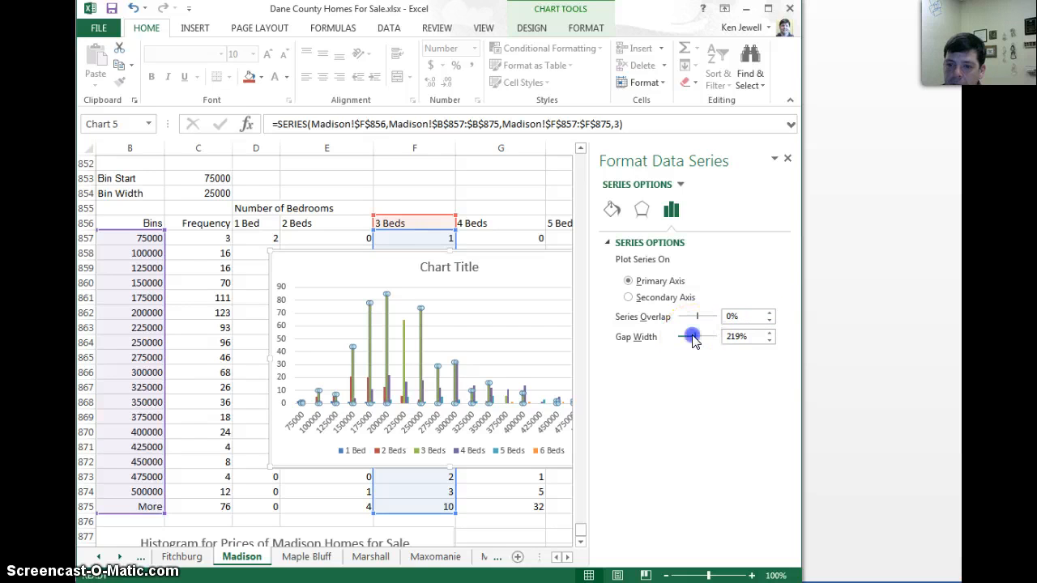
left_click_drag(670, 339, 663, 336)
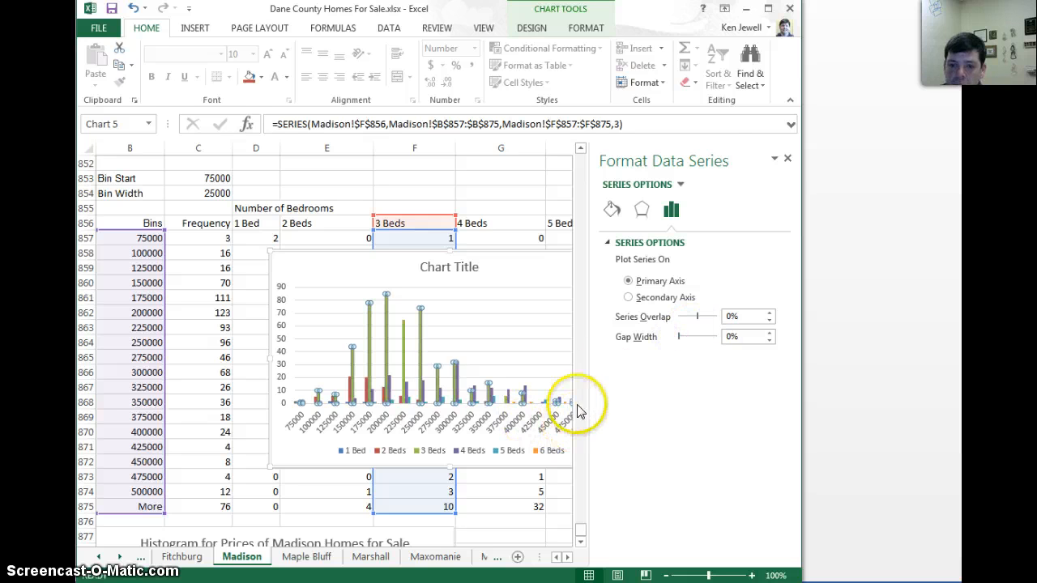
left_click(786, 158)
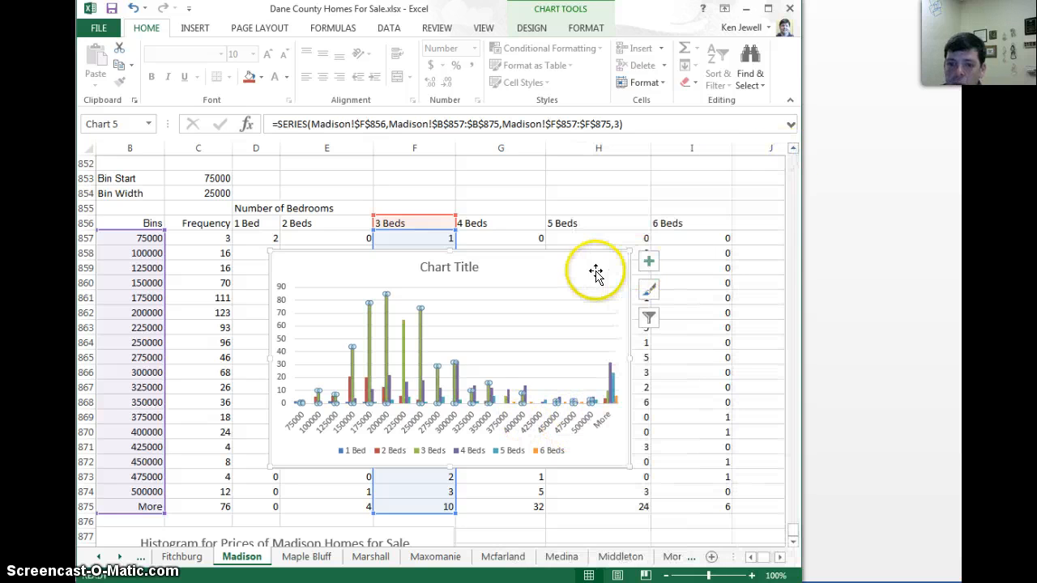
Move the bedroom chart below the frequency table, beside the Histogram for Prices of Madison Homes for Sale
left_click_drag(592, 286, 812, 170)
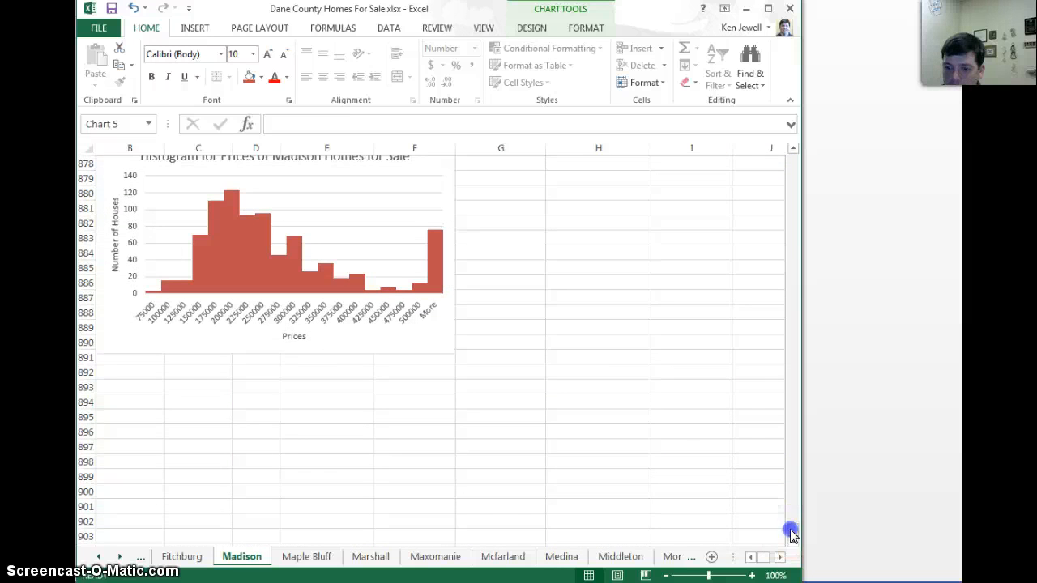
left_click_drag(794, 536, 793, 524)
left_click_drag(522, 321, 717, 507)
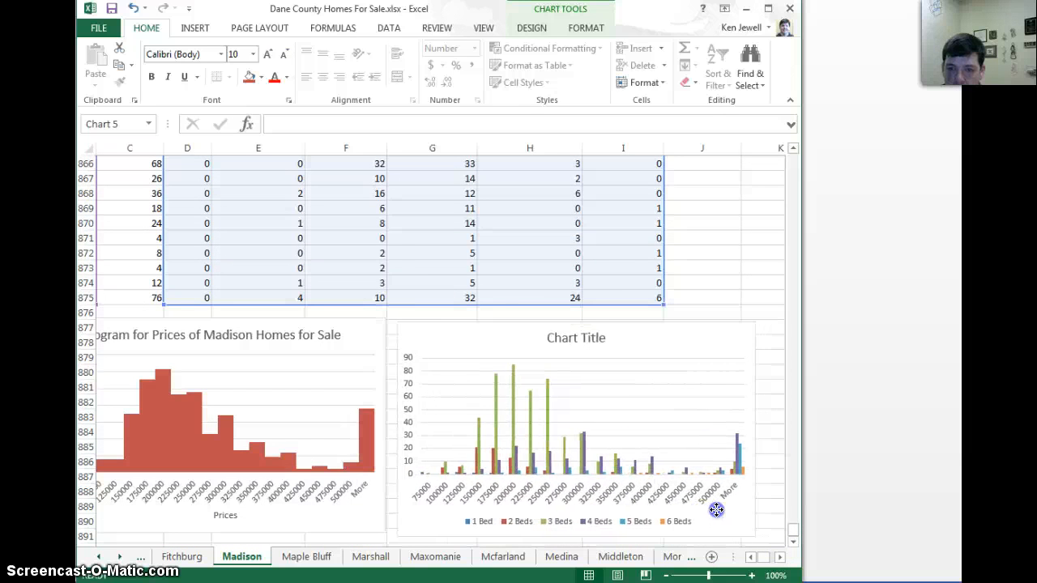
left_click(615, 573)
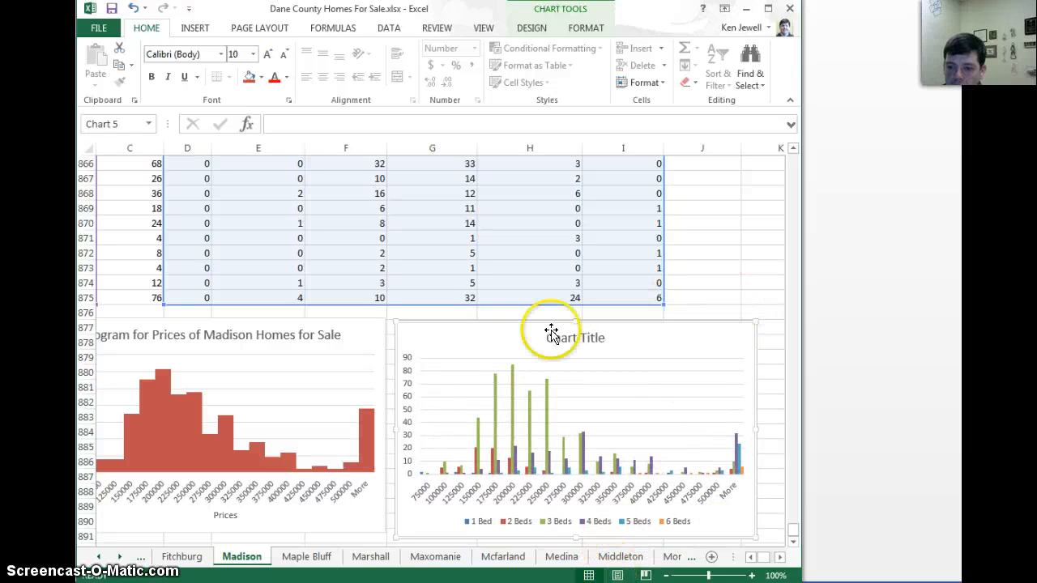
left_click(753, 559)
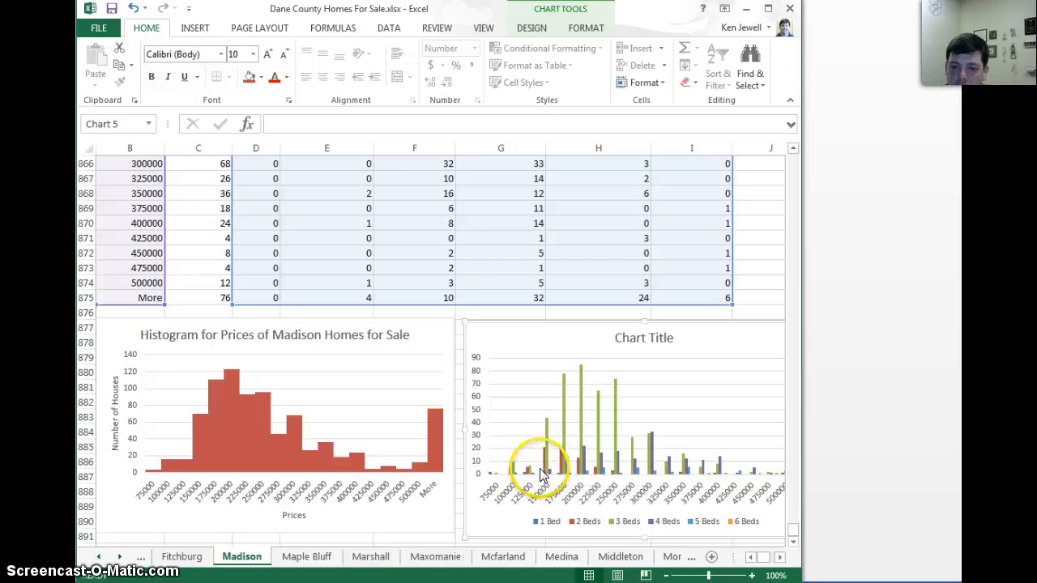
mouse_move(548, 469)
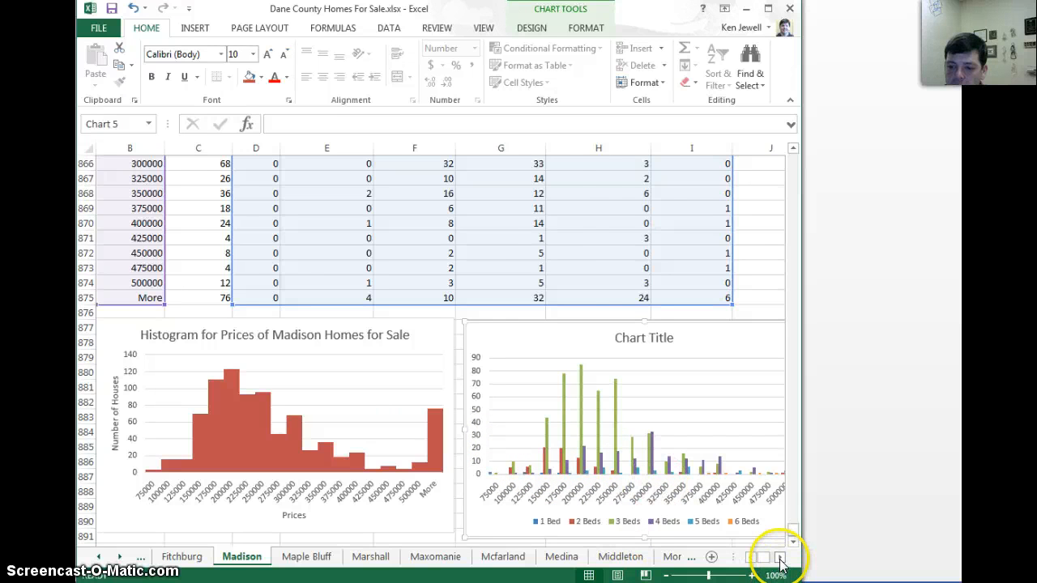
Remove the 1 Bed and 6 Beds series from the bedroom chart's data source, keeping the 2 to 5 Beds series
left_click(780, 559)
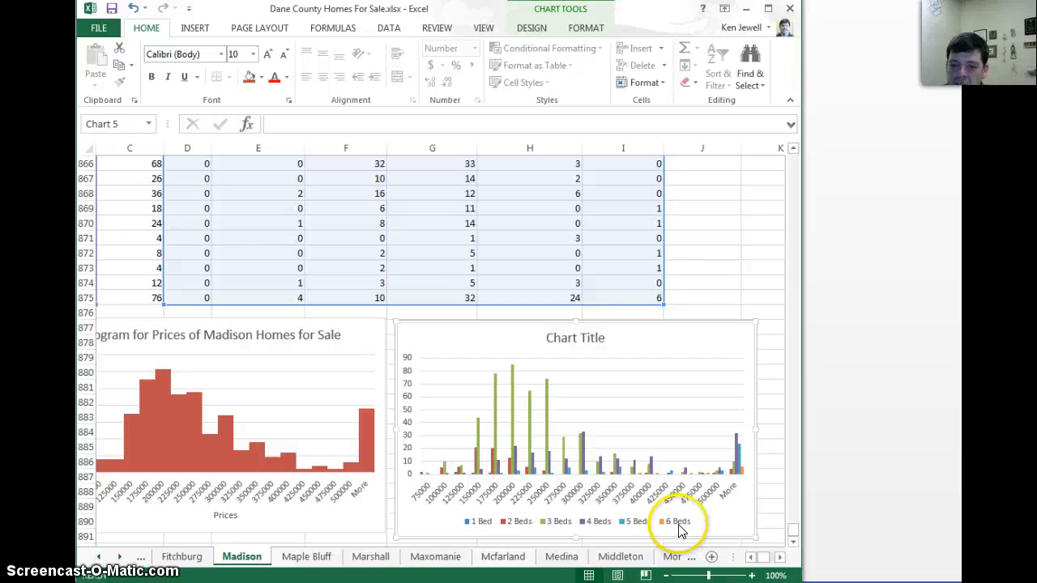
right_click(512, 438)
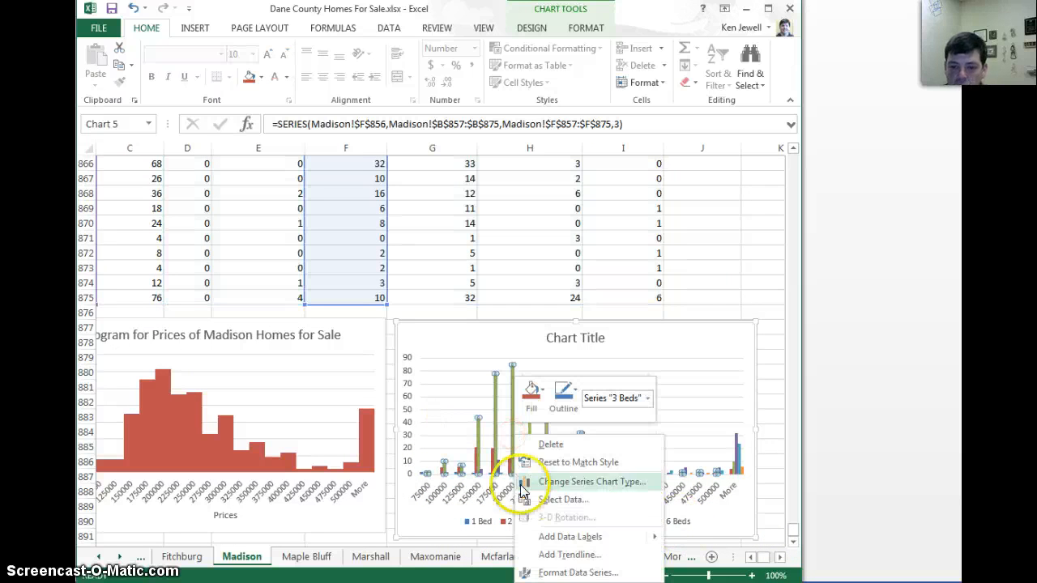
left_click(550, 501)
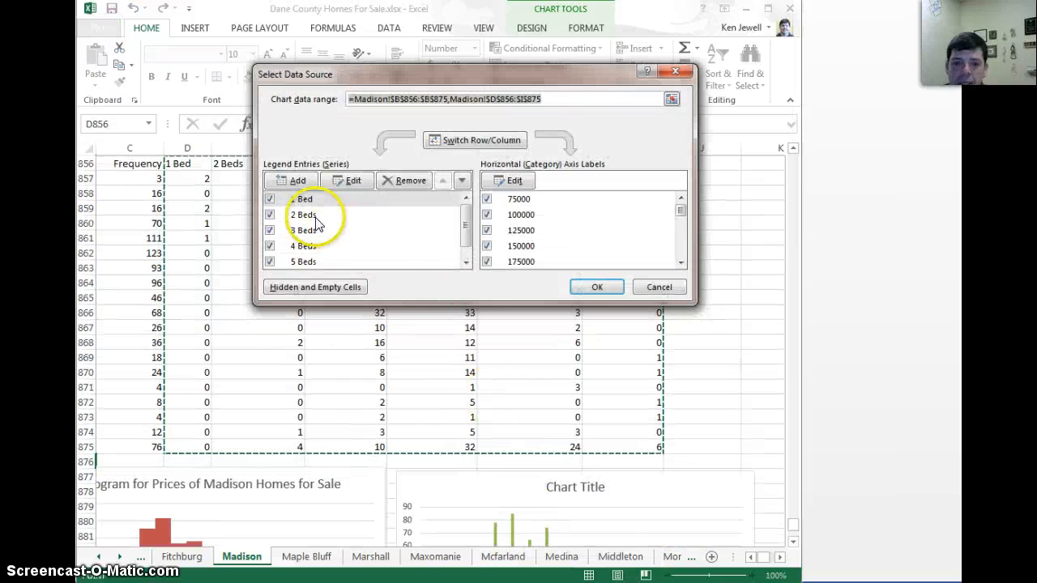
left_click(320, 199)
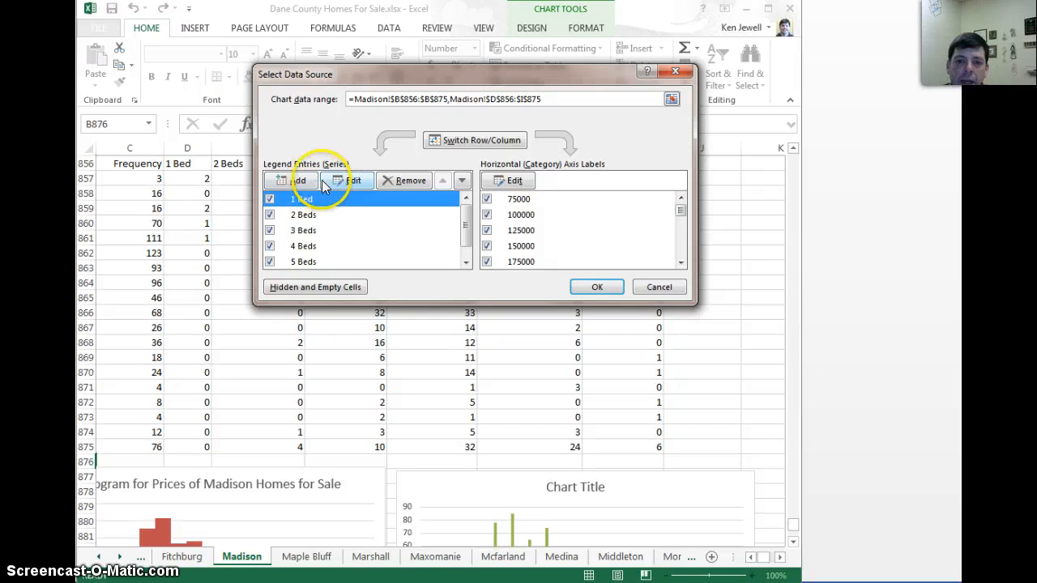
left_click(393, 181)
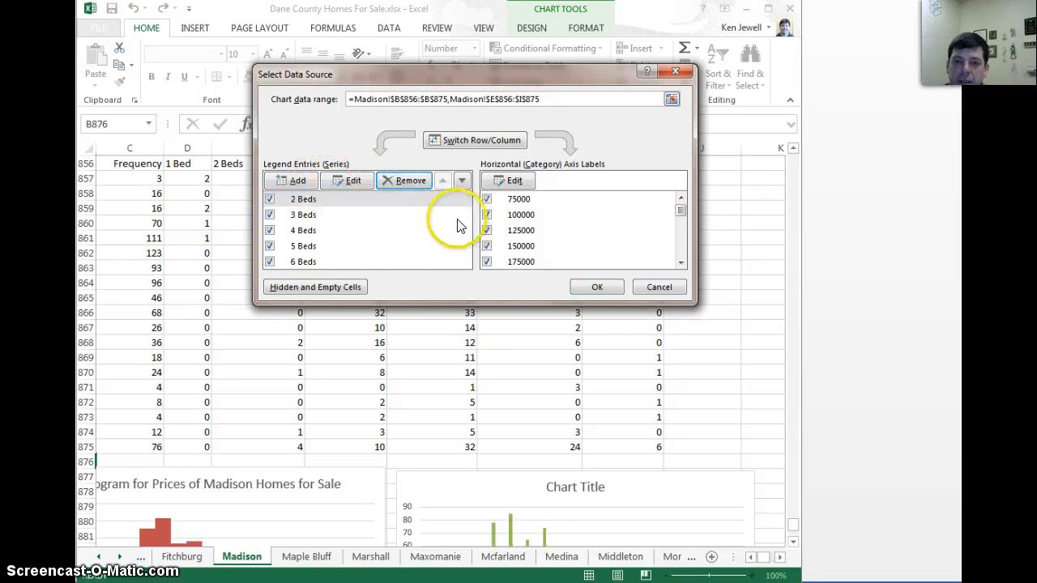
left_click(308, 262)
left_click(379, 184)
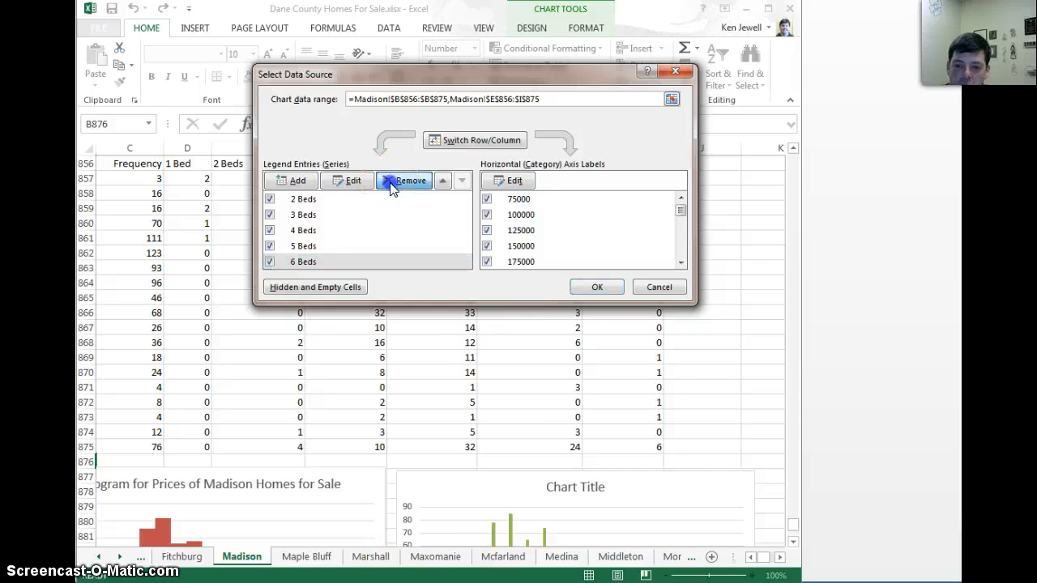
left_click(604, 287)
scroll(713, 358, "down", 3)
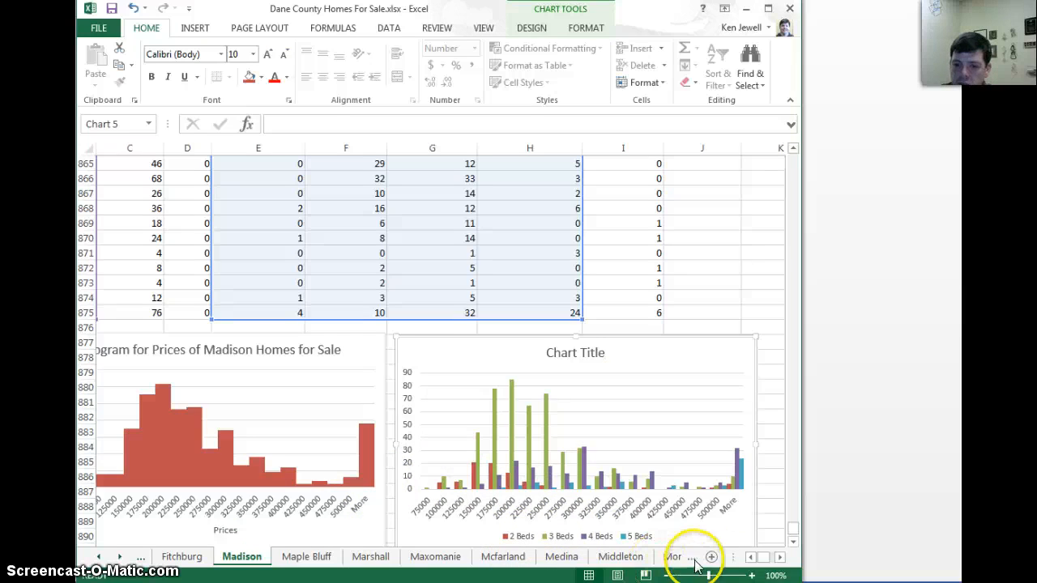
left_click(752, 559)
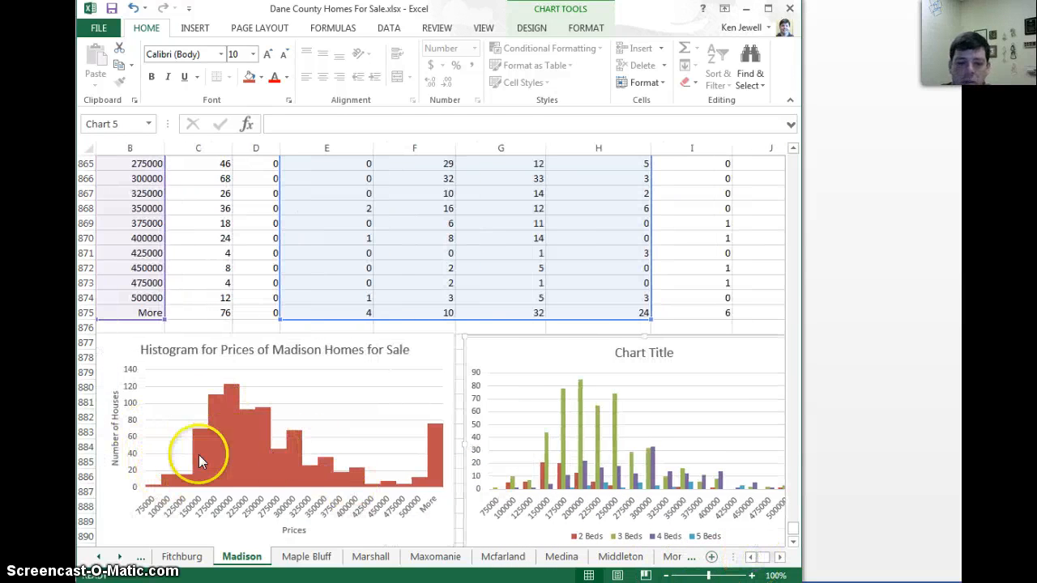
left_click(779, 559)
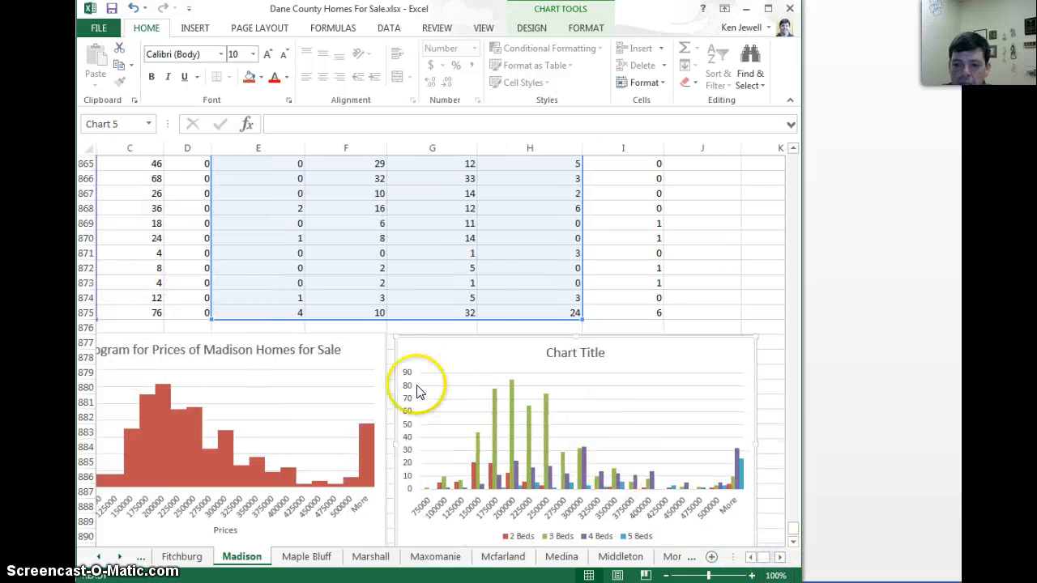